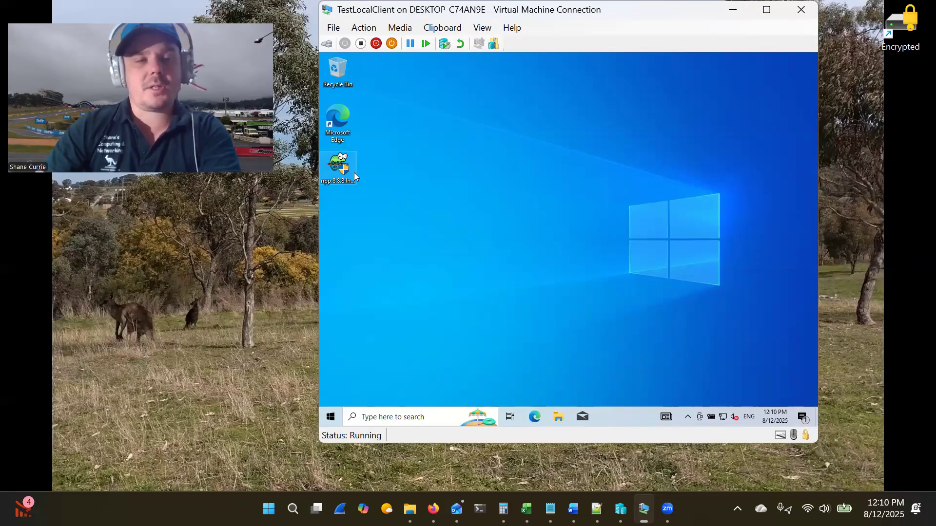
double_click(353, 171)
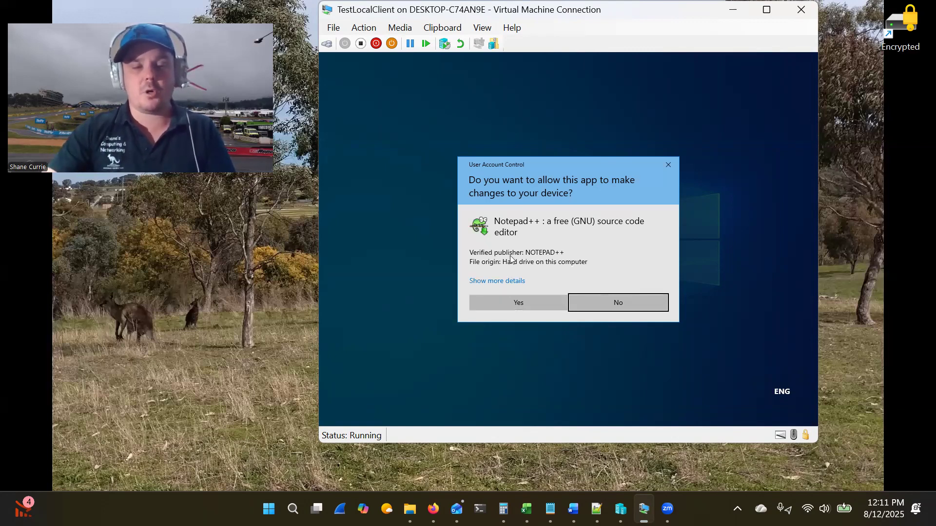
click(644, 301)
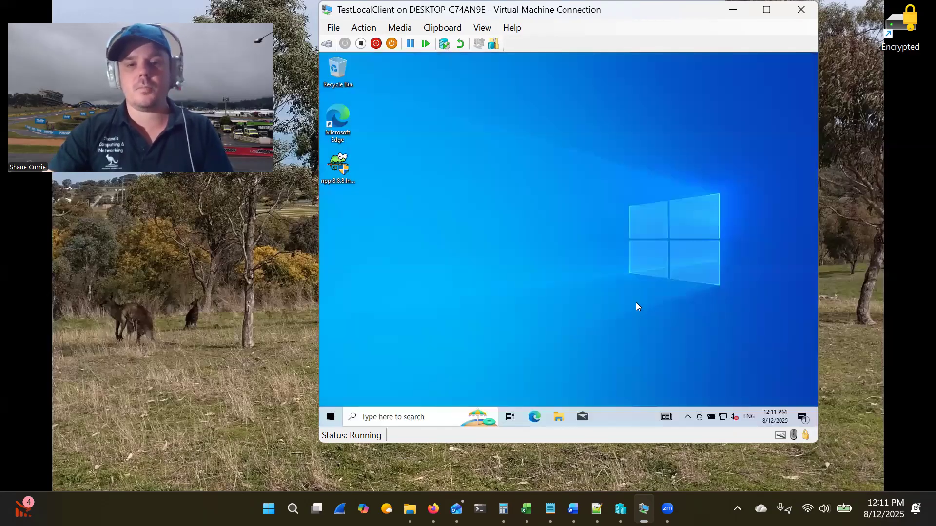
- Search Start for 'user' and open 'Add, edit, or remove other users' in Settings
click(331, 418)
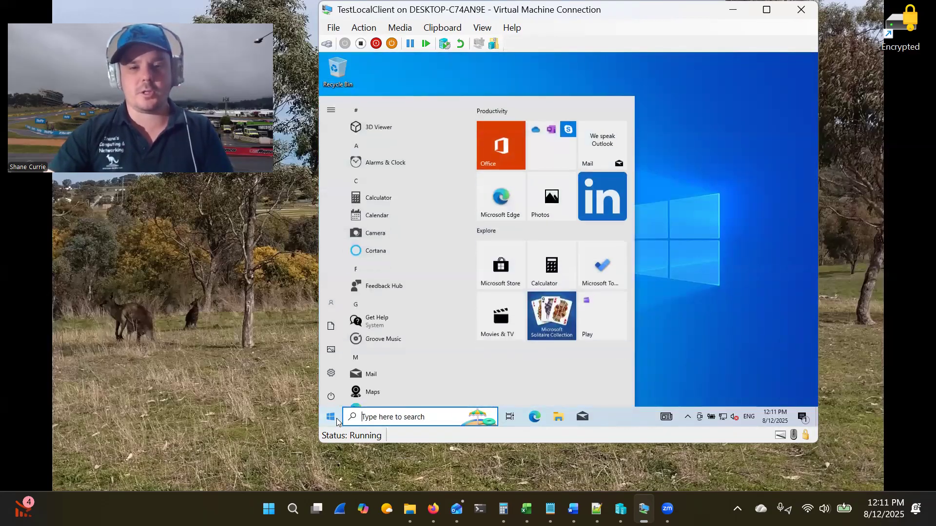
mouse_move(329, 307)
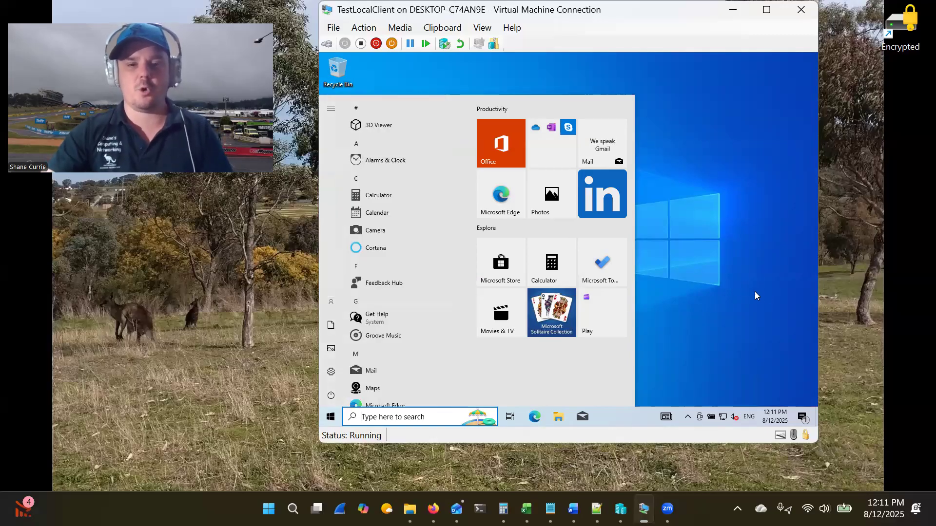
text(us)
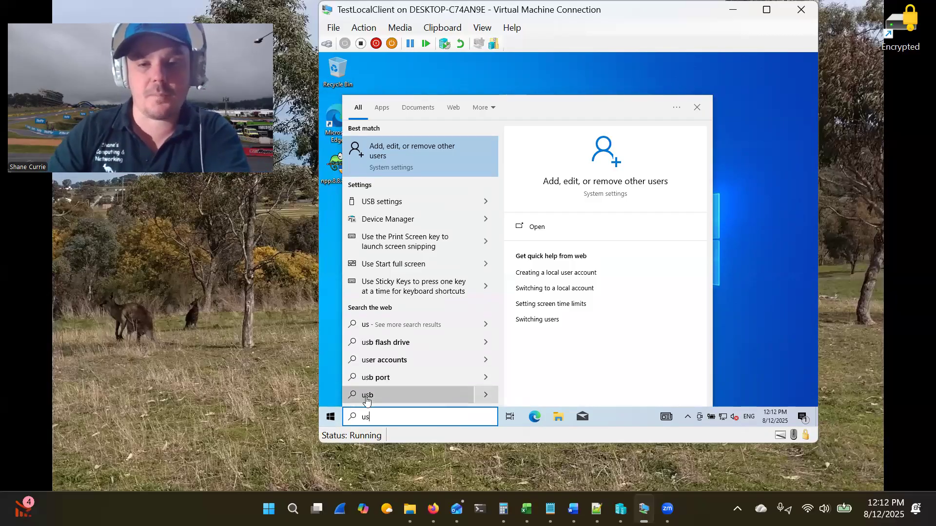
text(er)
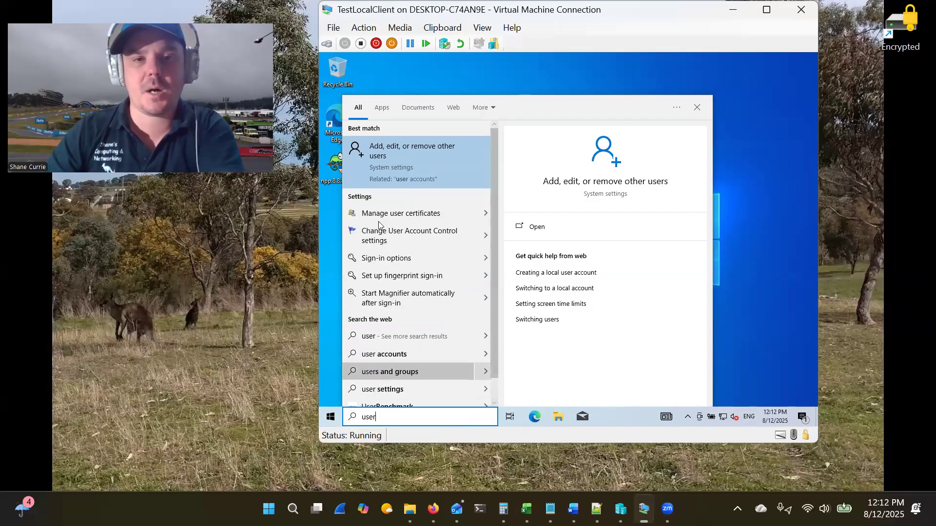
click(426, 170)
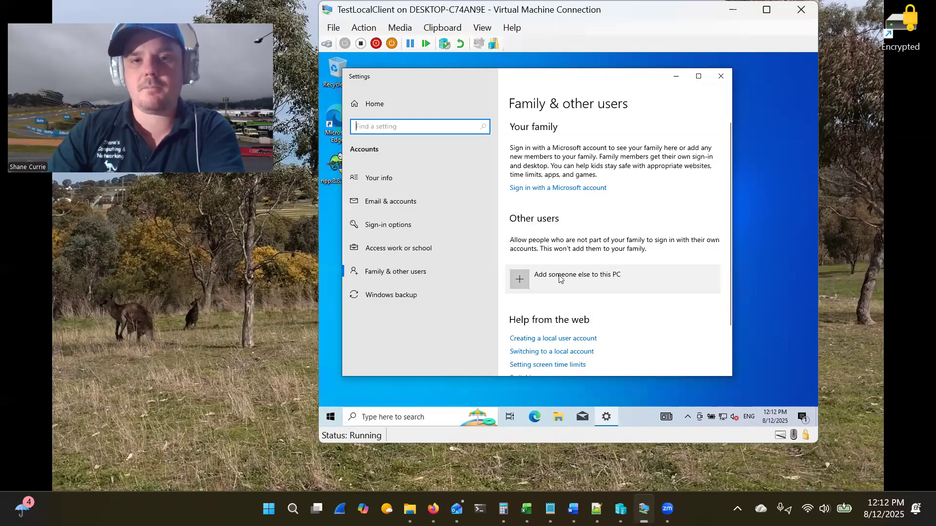
- Add someone else without their sign-in information, choosing to add a user without a Microsoft account
click(589, 276)
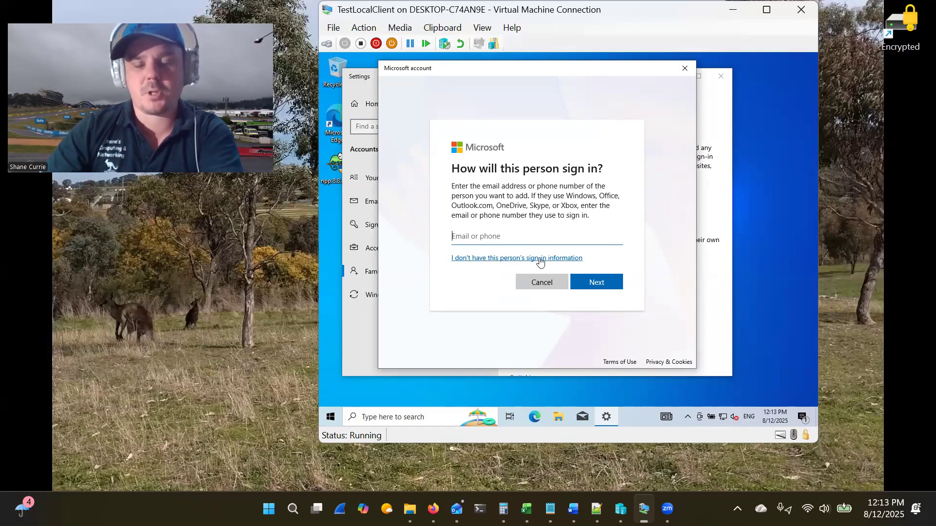
click(476, 258)
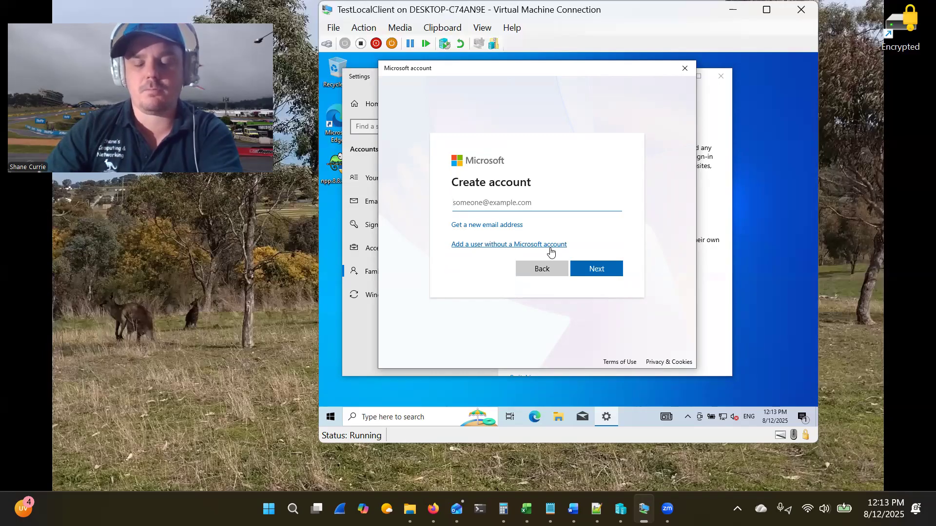
click(550, 251)
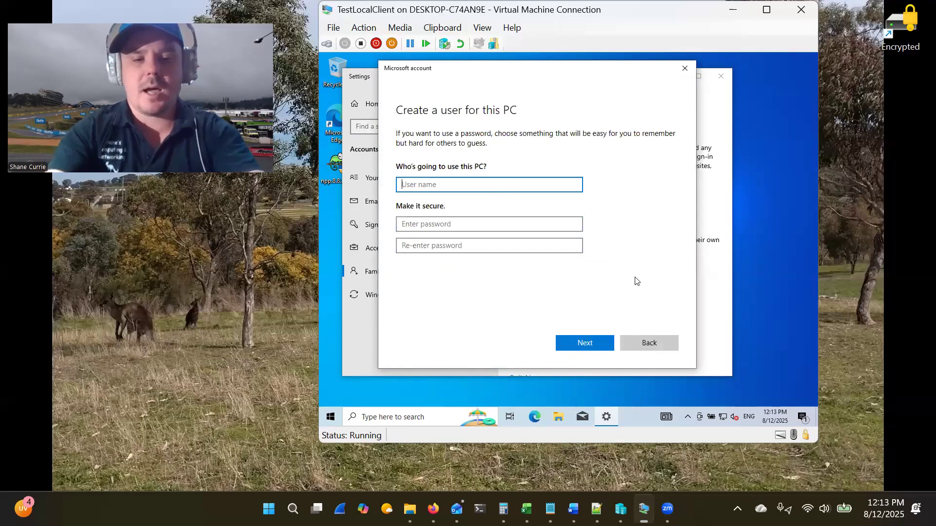
- Enter user name Admin and the account password twice, revealing the retyped password to check it
text(Admin)
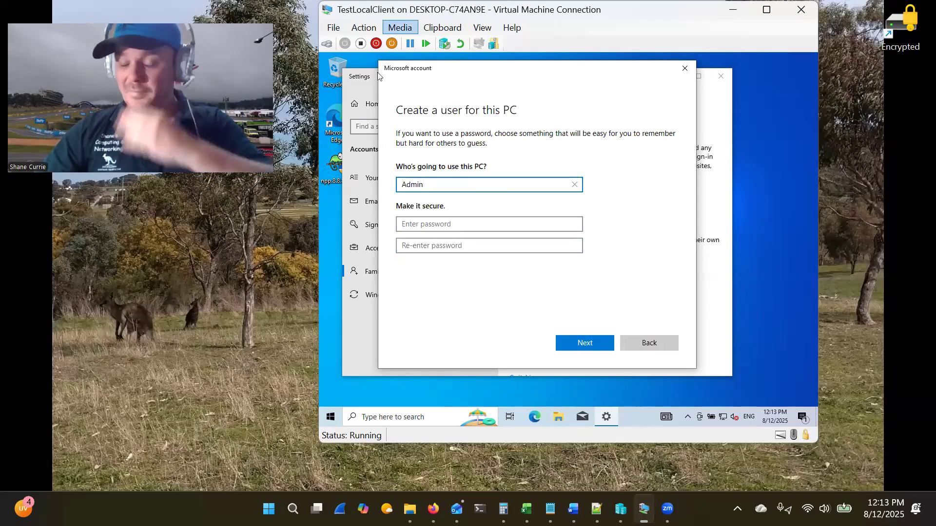
click(491, 225)
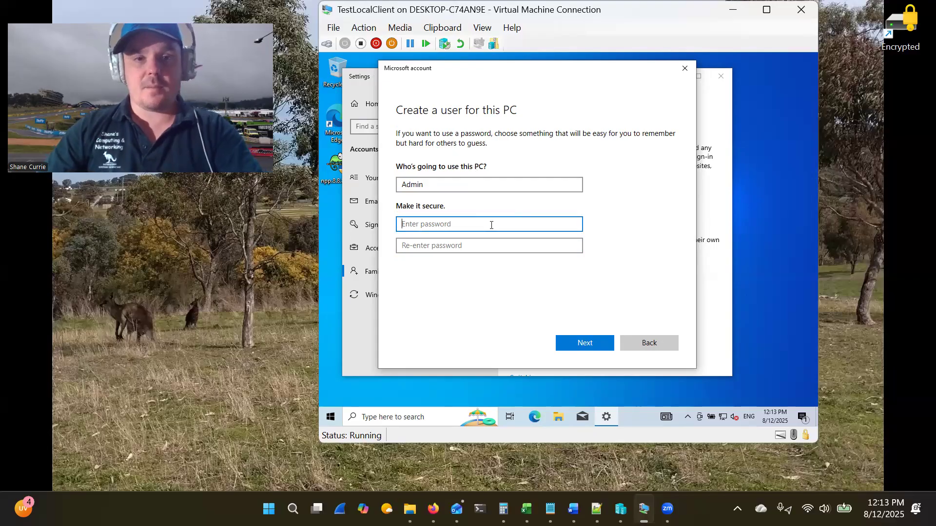
text(••••••)
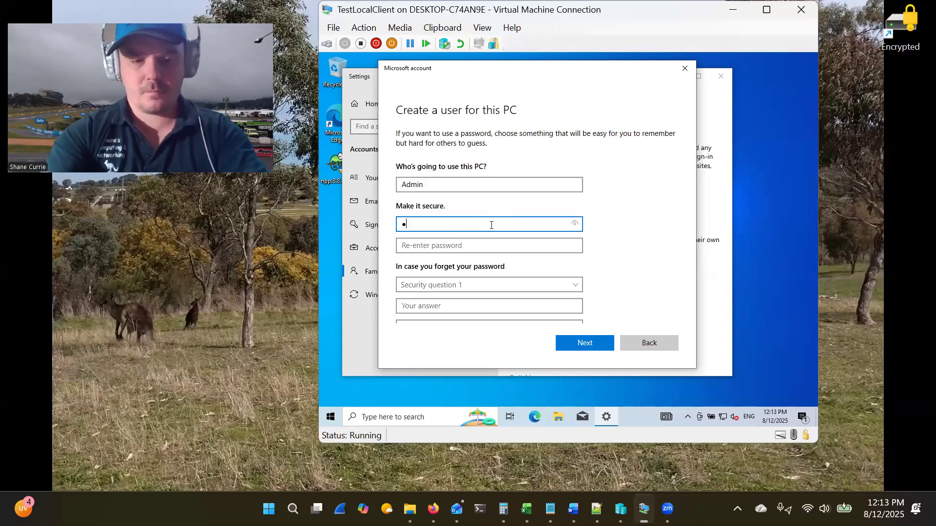
text(•••)
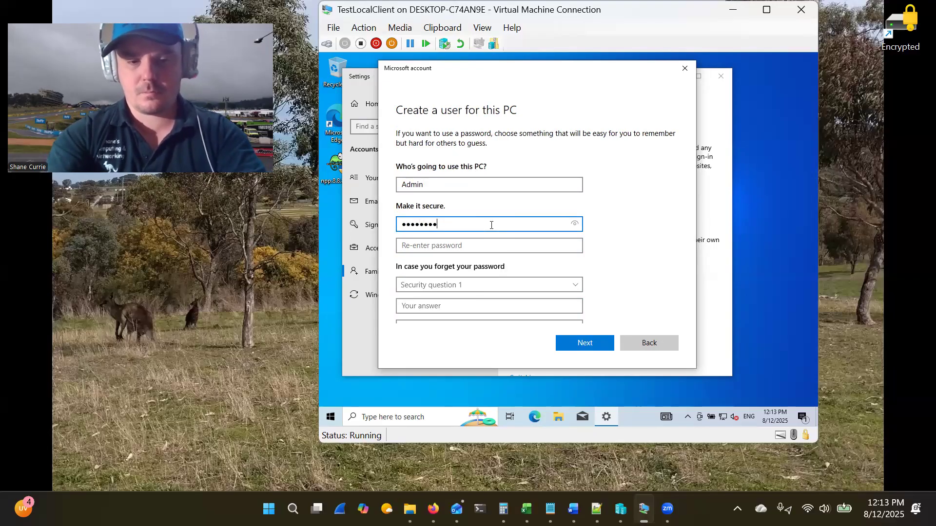
click(499, 244)
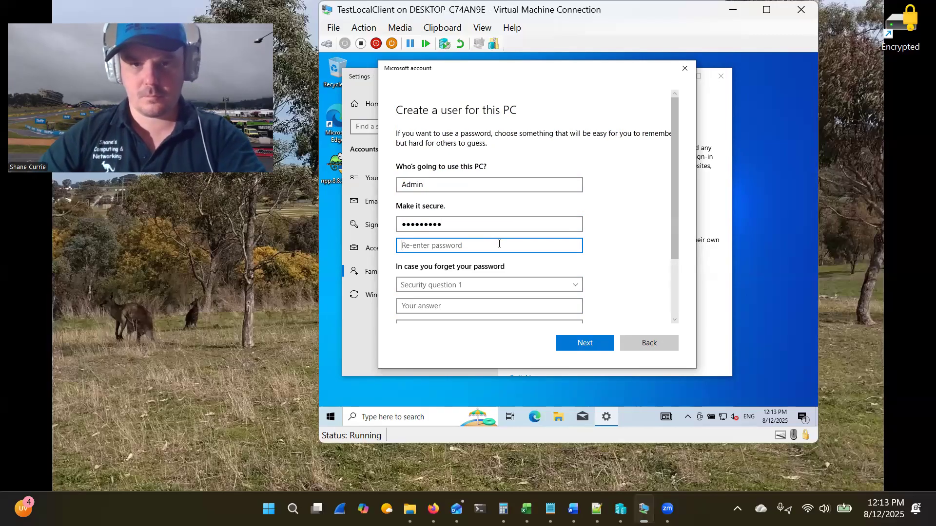
text(••••••••)
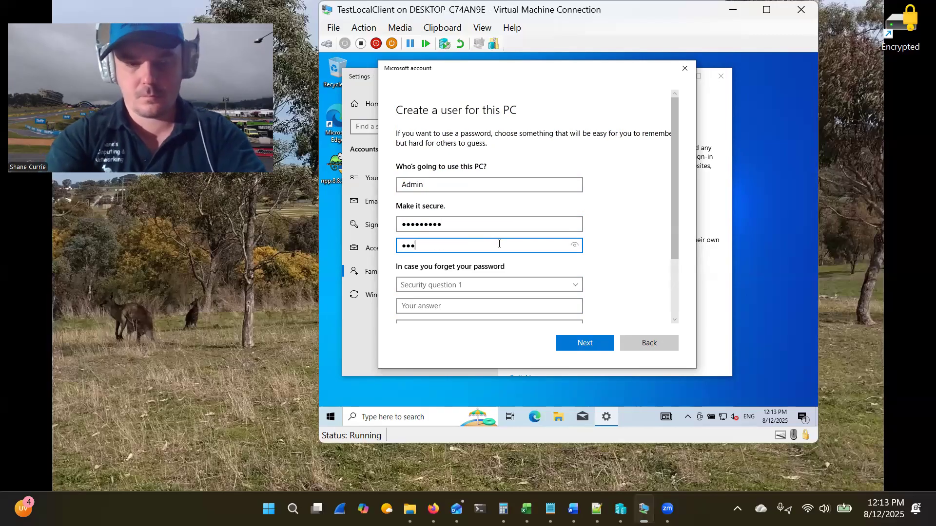
text(••)
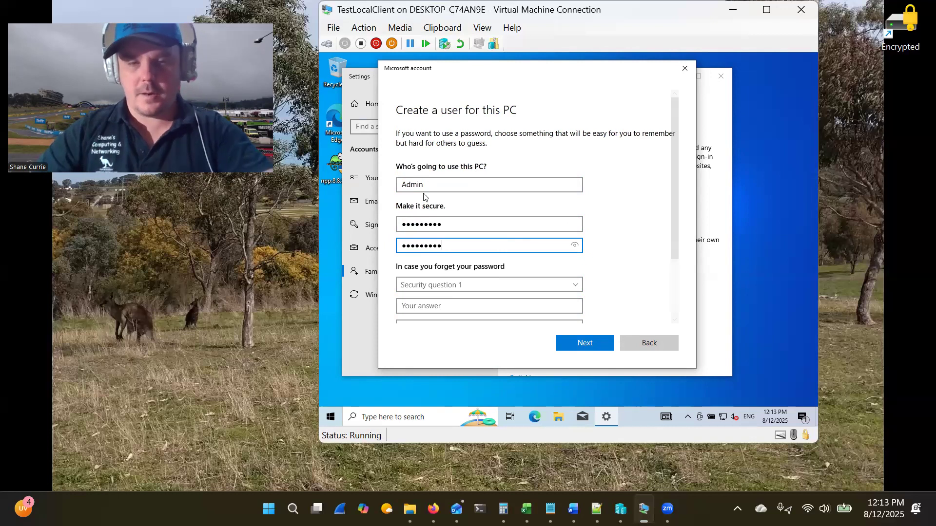
drag(575, 249, 385, 246)
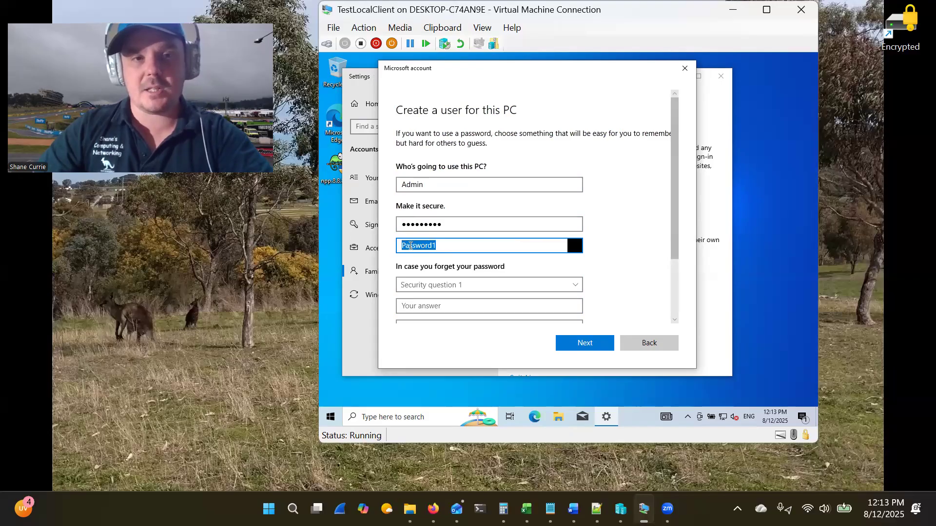
click(466, 246)
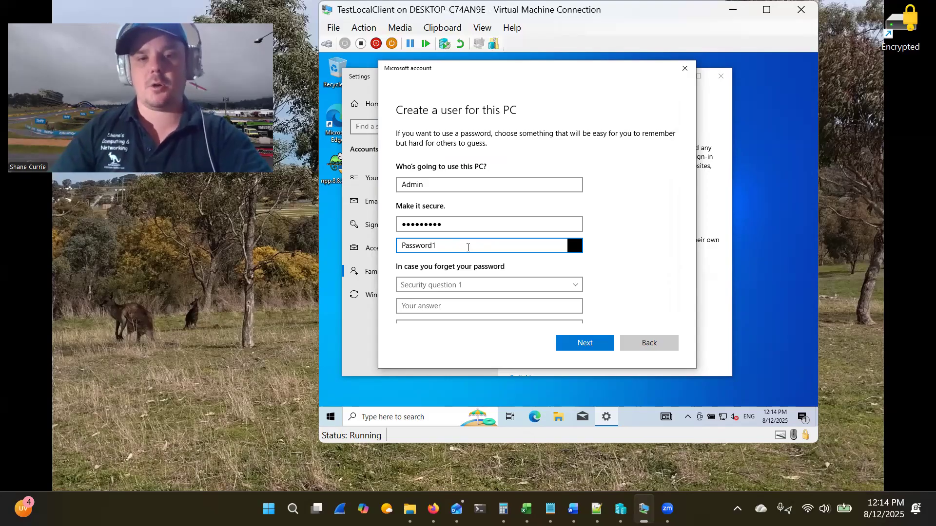
drag(467, 248, 389, 249)
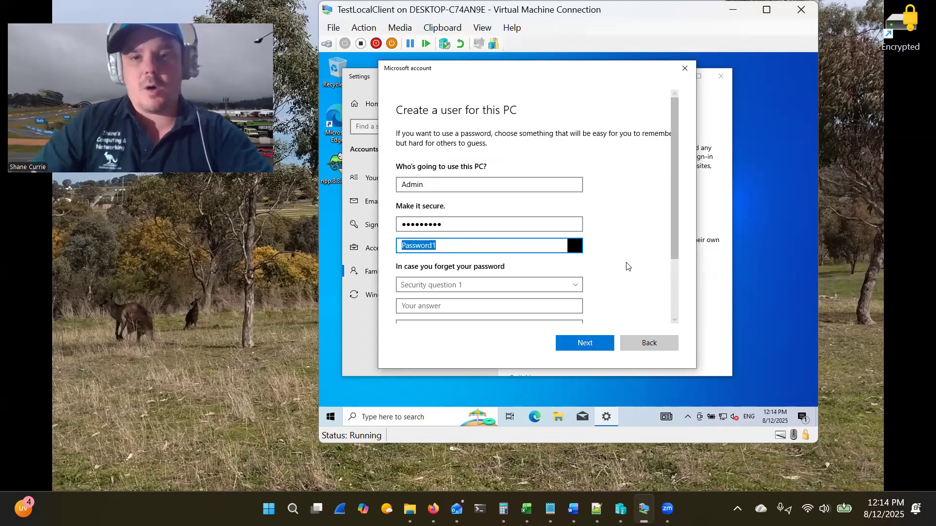
click(612, 247)
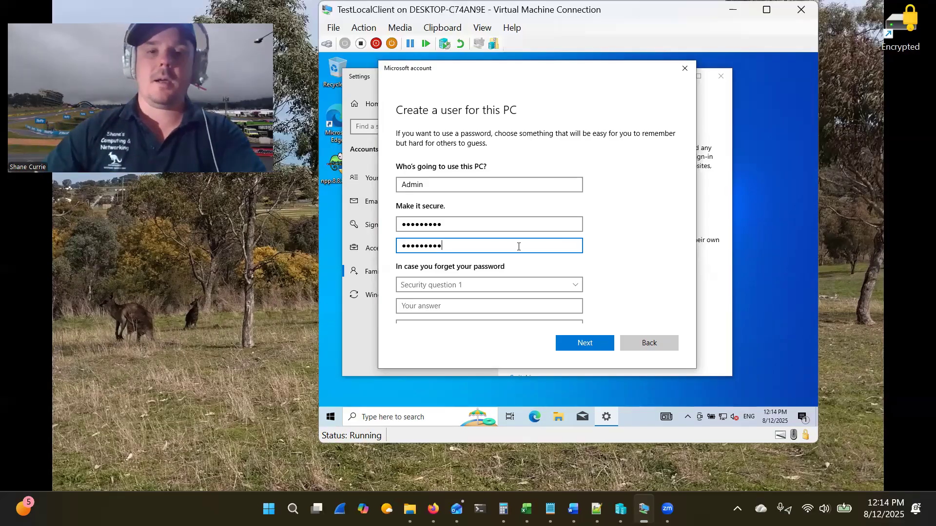
- Choose the first pet's name question as security question 1 and enter its answer
click(546, 283)
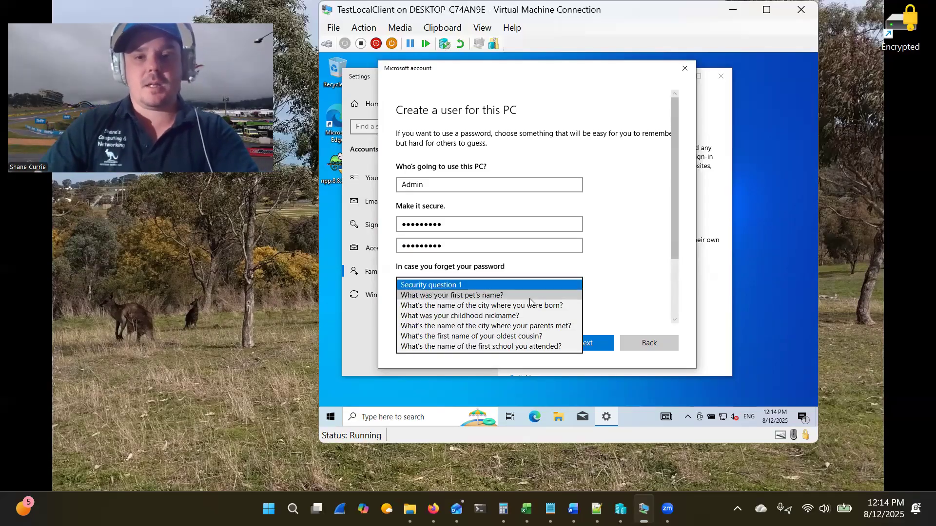
click(609, 238)
scroll(611, 239, down, 2)
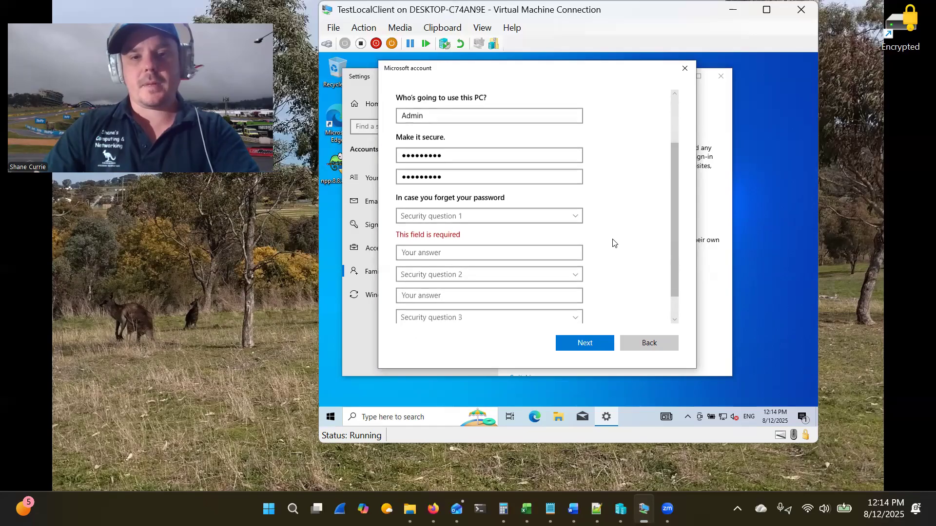
click(496, 215)
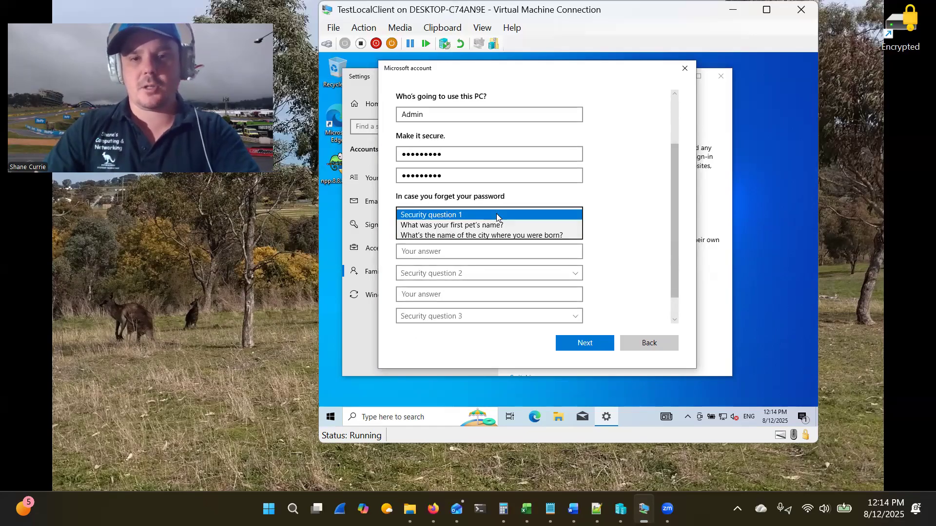
click(527, 224)
click(525, 238)
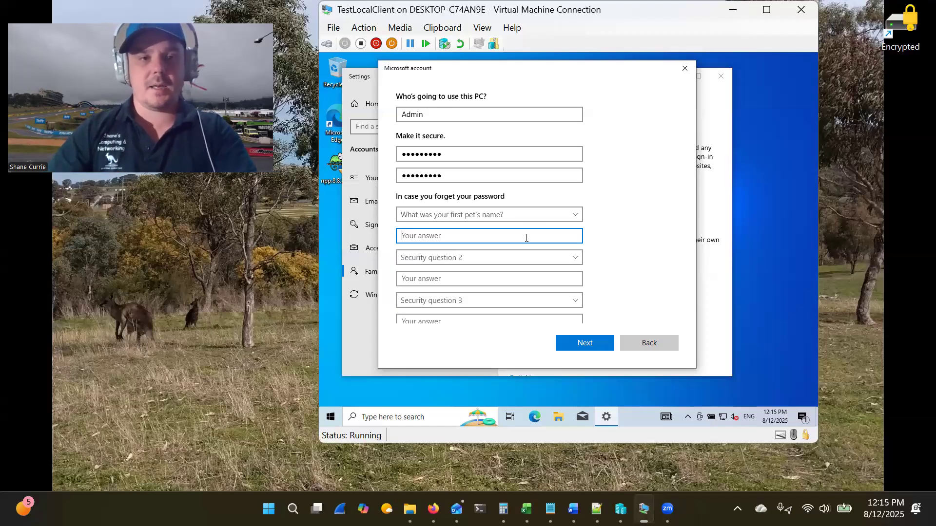
text(xzy)
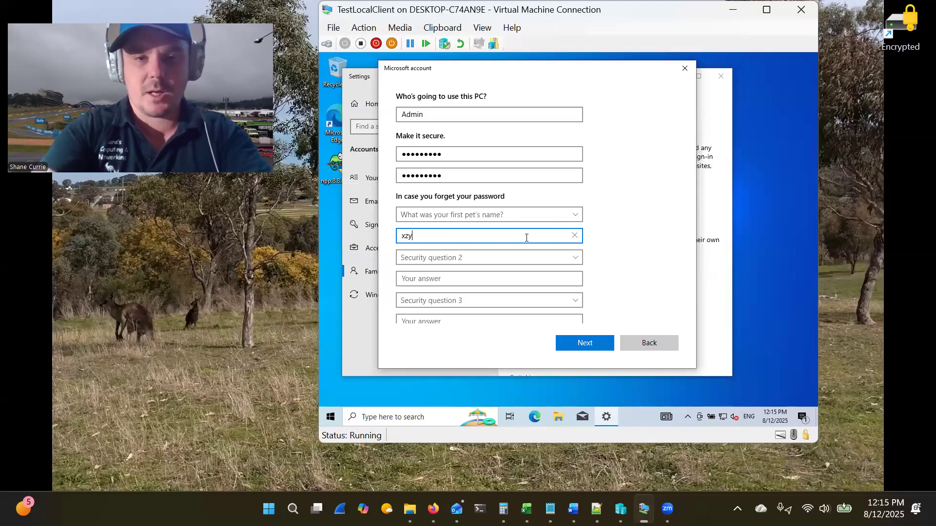
- Choose the birth city question as security question 2 and enter its answer
click(553, 259)
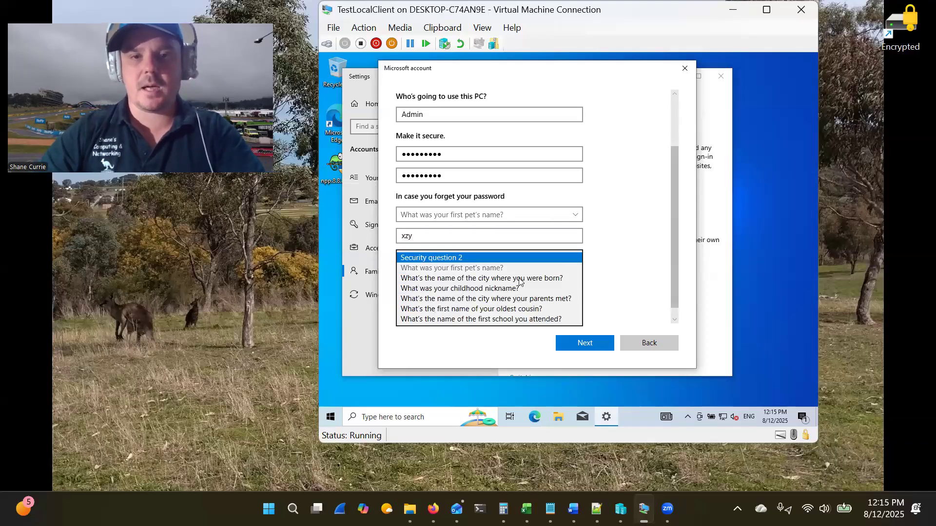
click(487, 278)
click(441, 282)
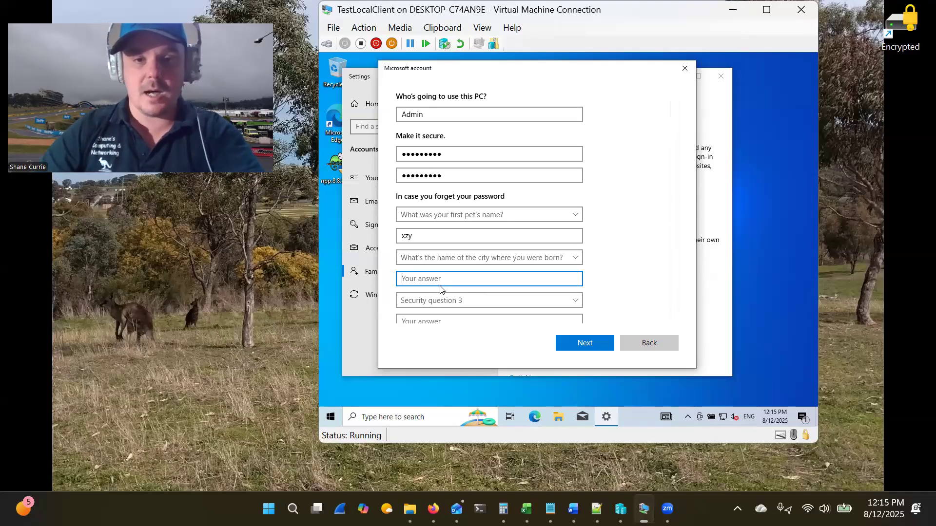
text(z)
key(BackSpace)
text(xyz)
- Choose the childhood nickname question as security question 3, answer it, and submit the Admin account
scroll(461, 252, down, 1)
click(503, 291)
click(525, 321)
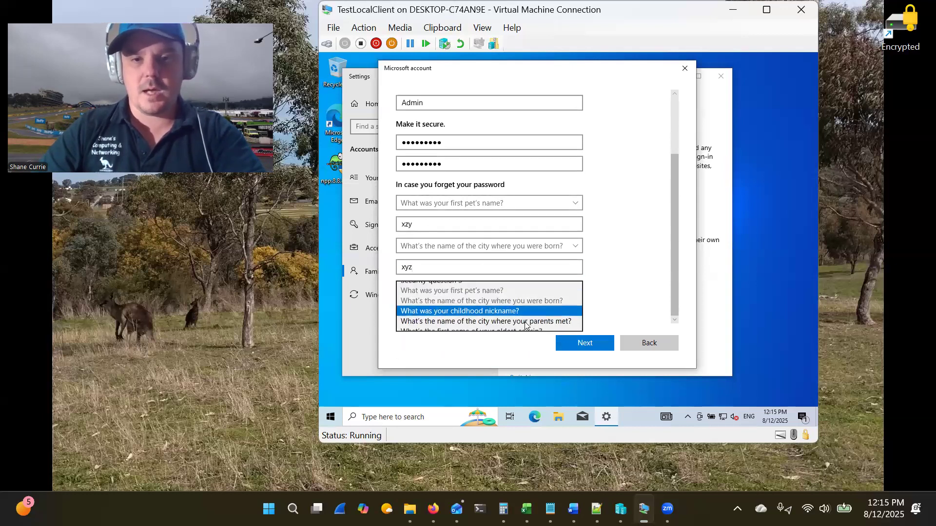
click(480, 309)
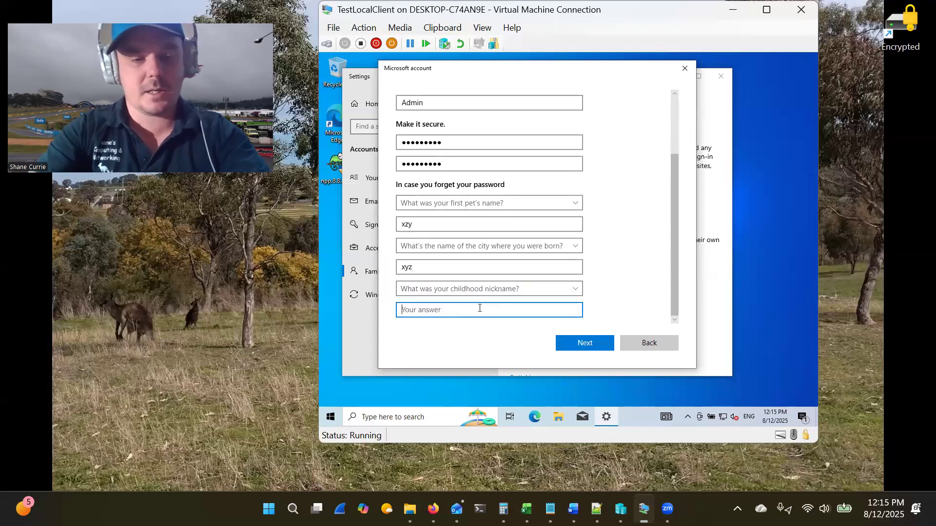
text(xzy)
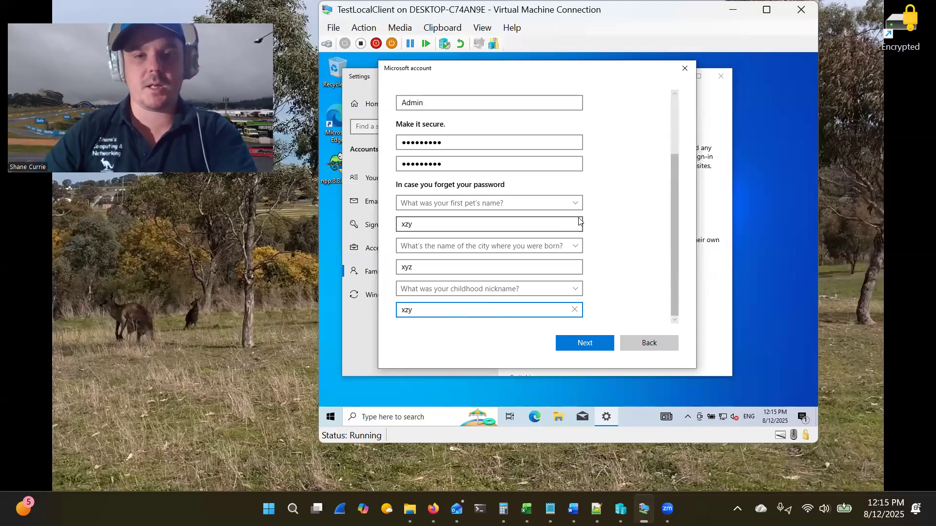
double_click(438, 225)
scroll(584, 235, up, 3)
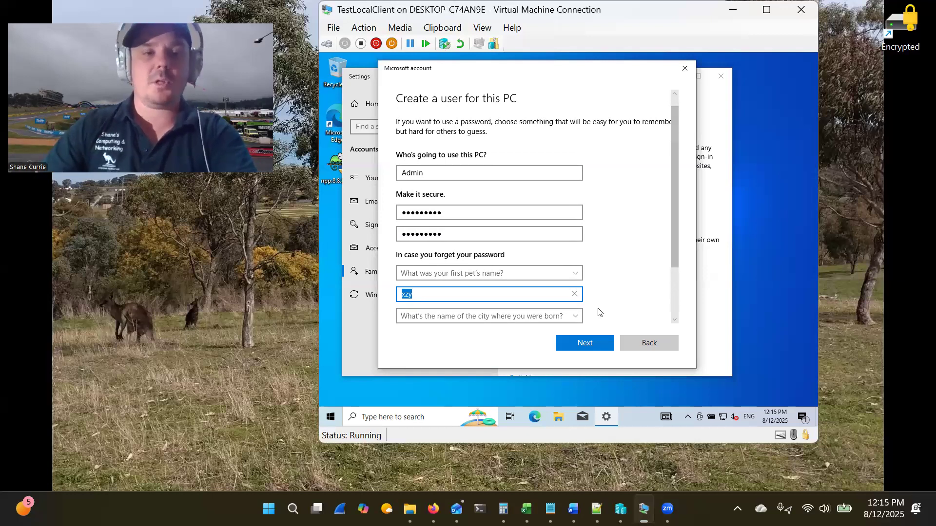
click(586, 344)
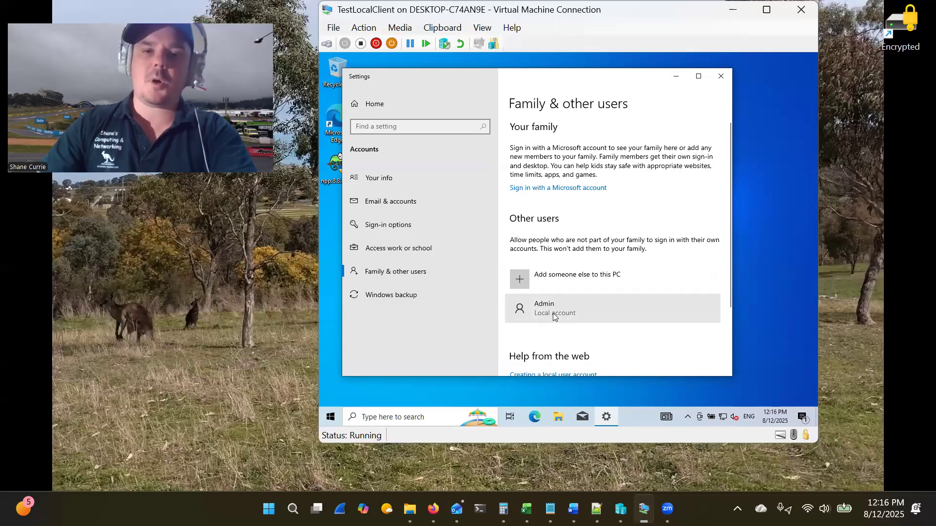
- Change the Admin account's type to Administrator and confirm
click(587, 309)
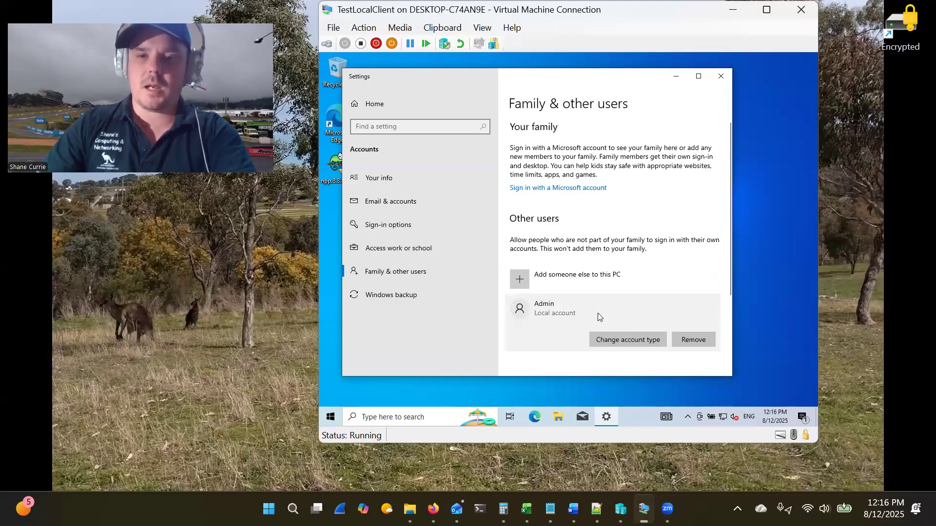
click(626, 341)
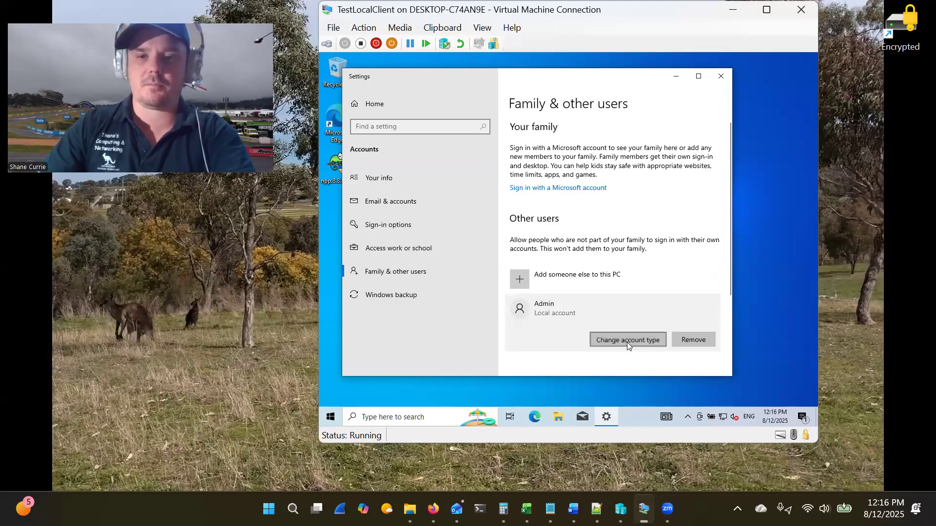
click(479, 239)
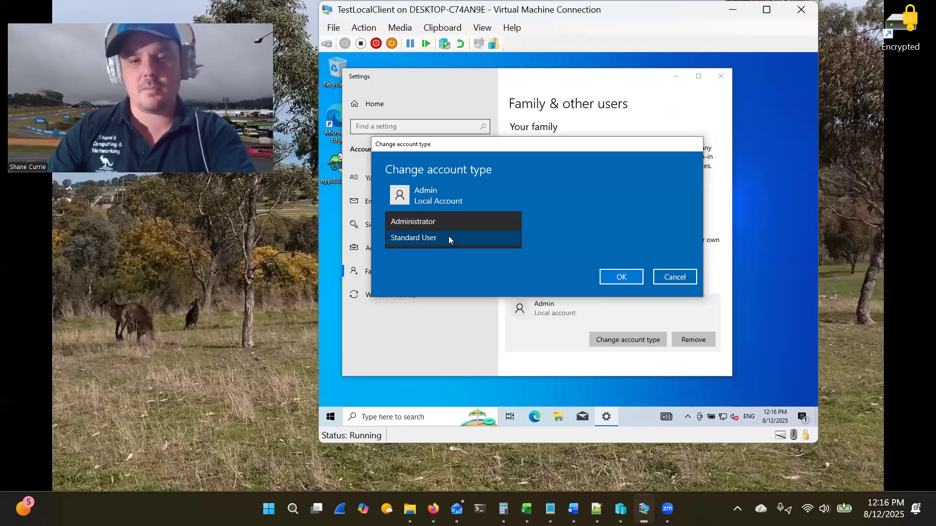
click(441, 223)
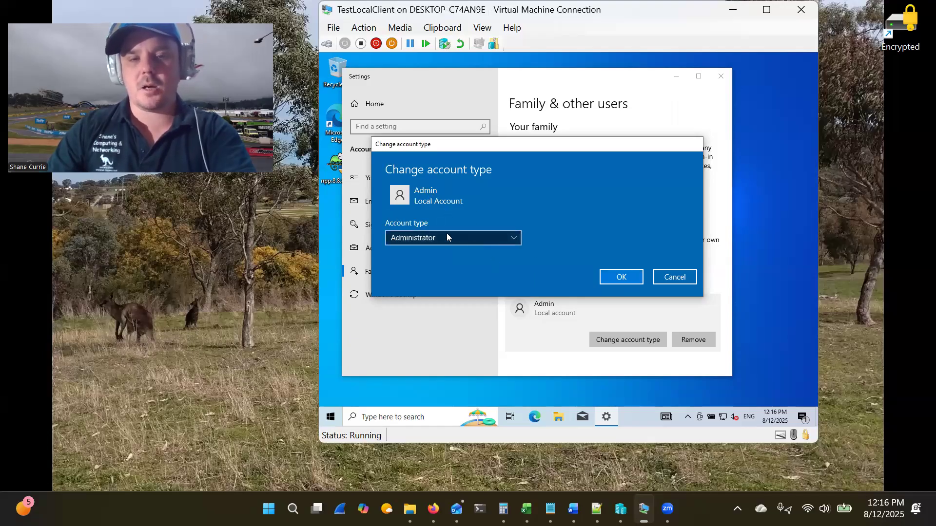
click(620, 278)
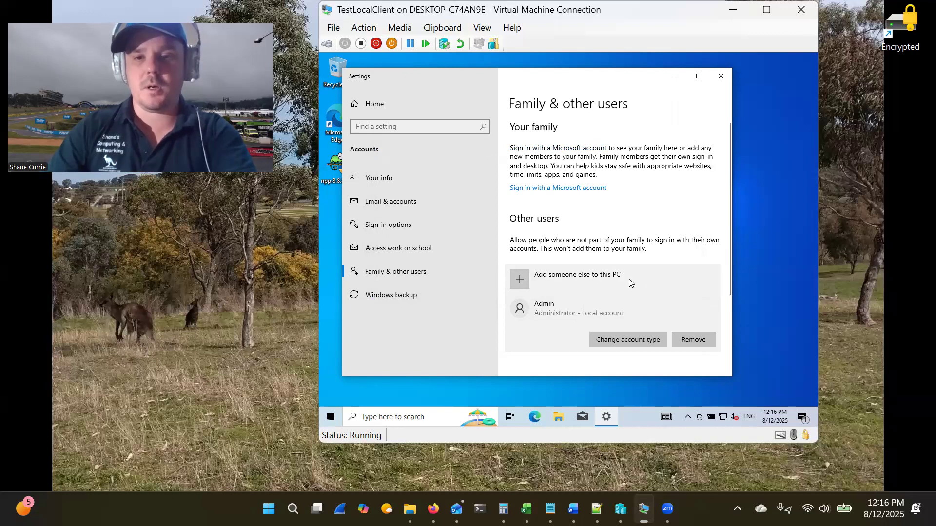
scroll(603, 279, down, 3)
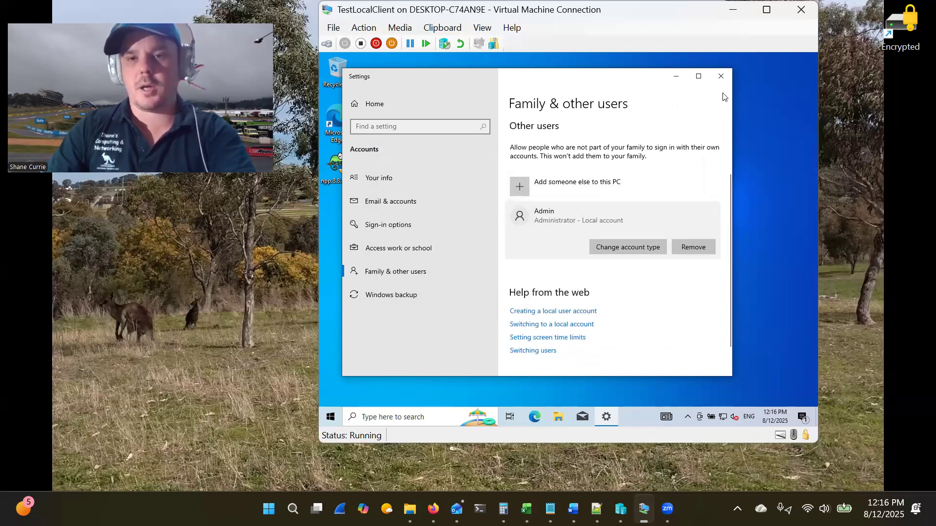
- Close Settings, sign out of the User session, and dismiss the lock screen
click(721, 76)
click(330, 418)
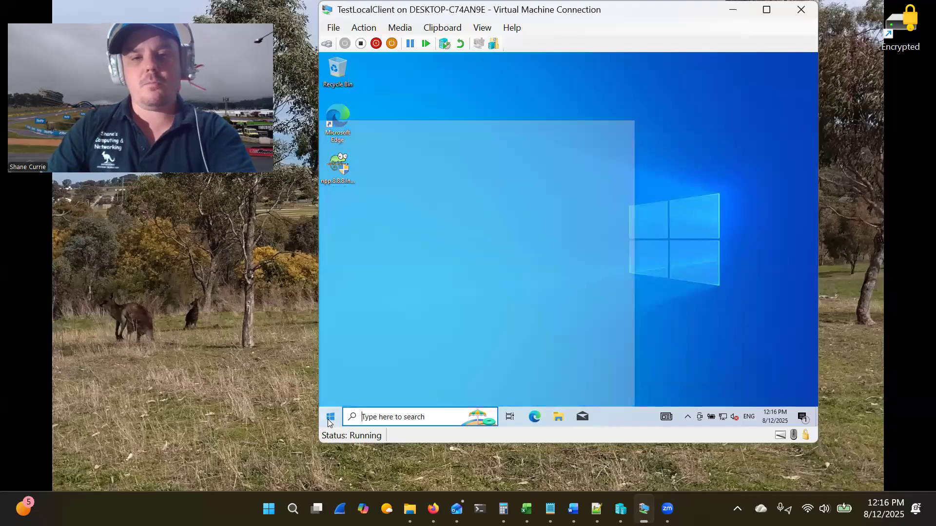
click(333, 305)
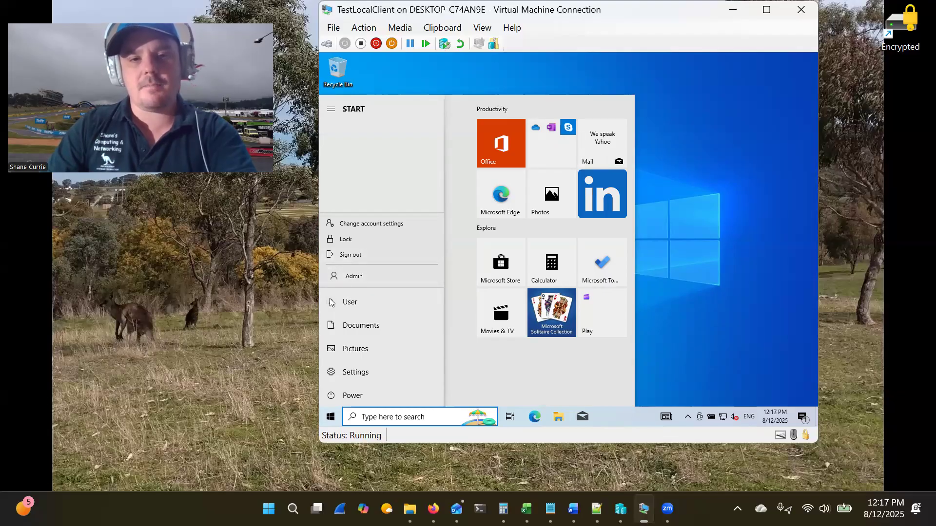
click(361, 255)
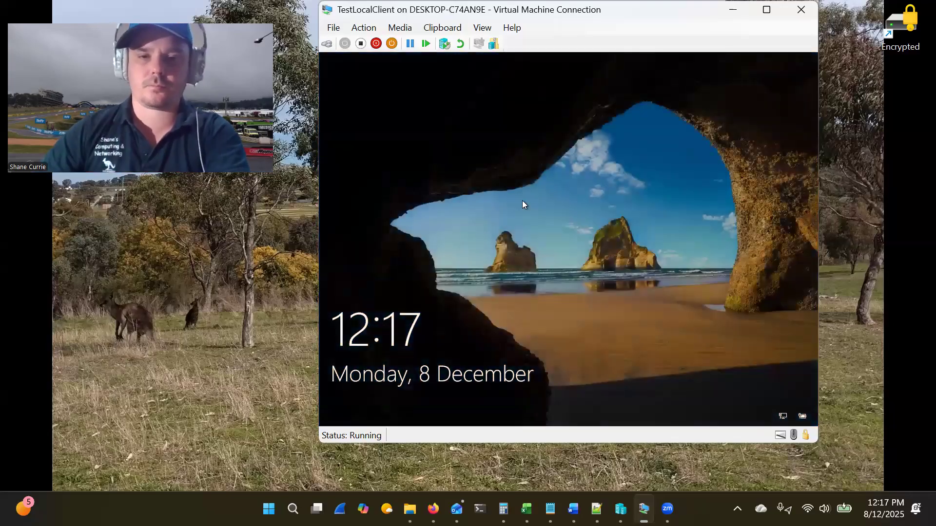
drag(522, 200, 559, 5)
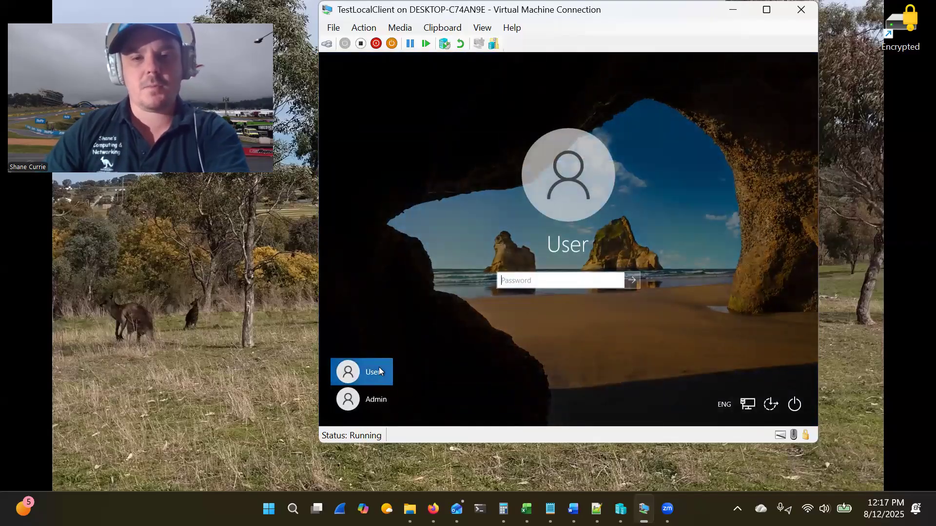
- Sign in to the Admin account with its password
click(377, 396)
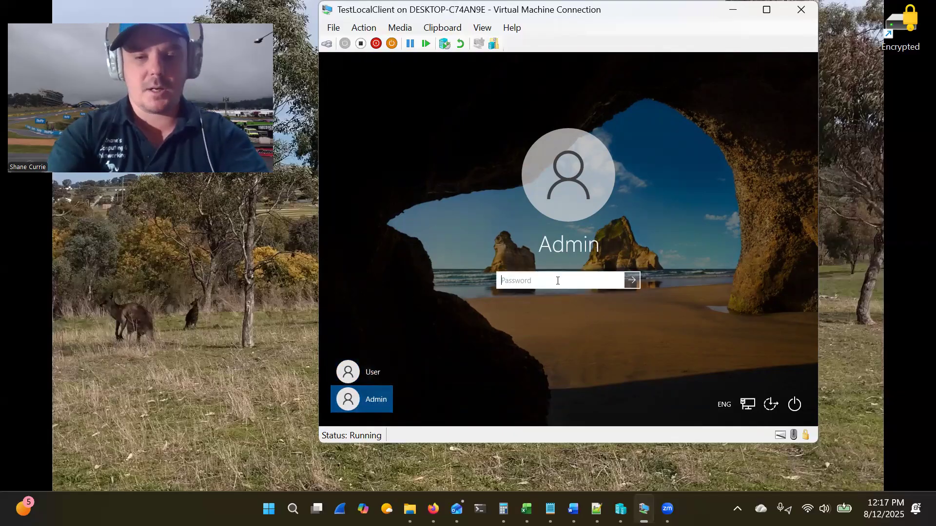
text(*********)
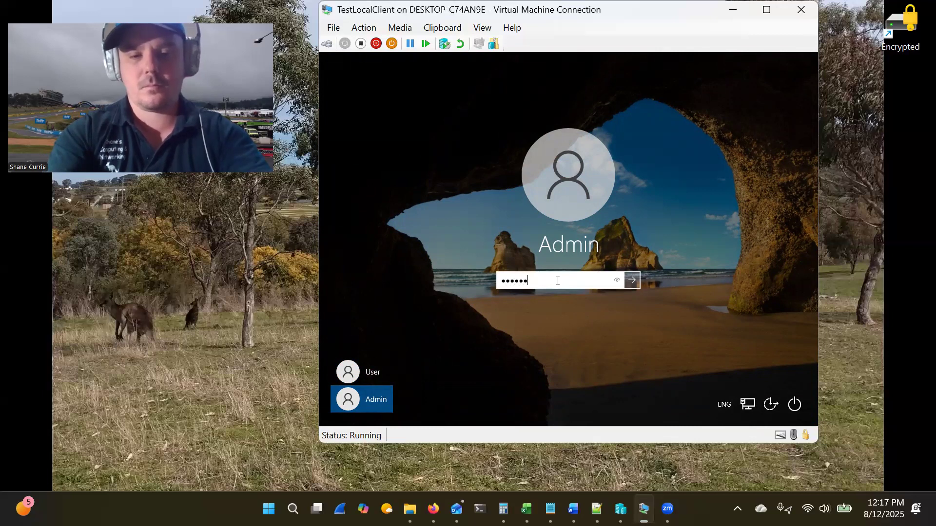
key(Return)
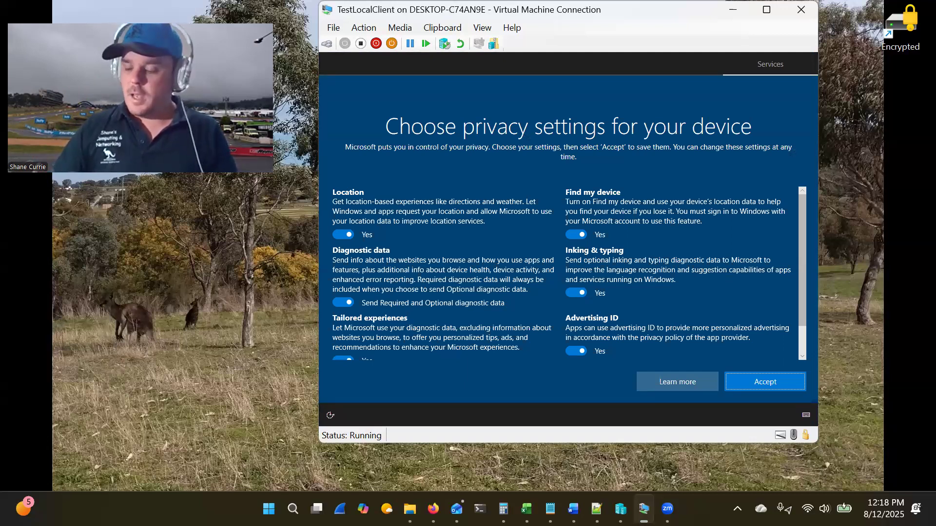
- Accept the privacy settings, dismiss Edge's welcome, and open Family & other users via a 'users' search
click(758, 379)
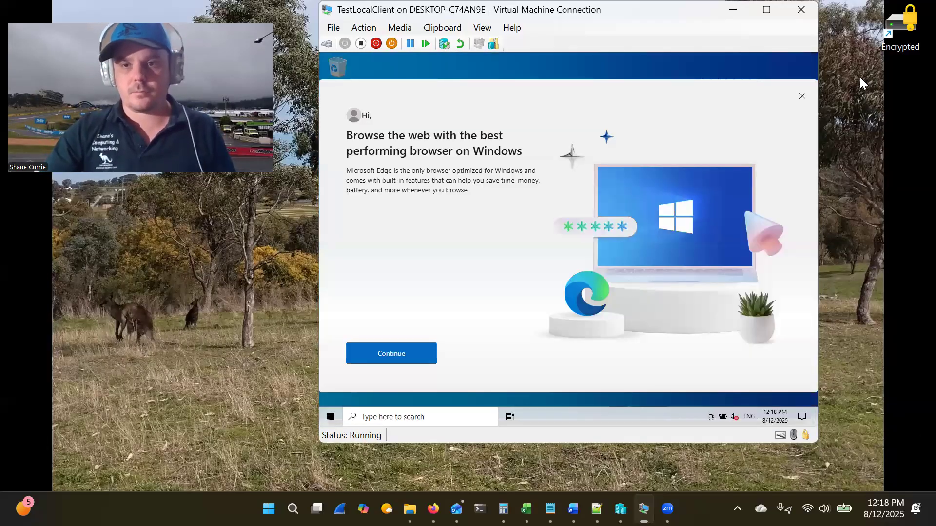
click(802, 95)
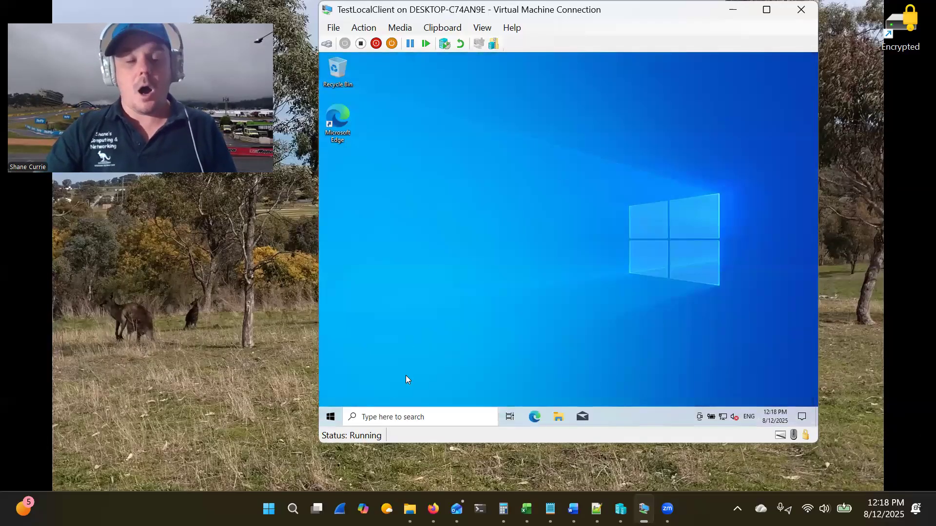
click(334, 421)
text(u)
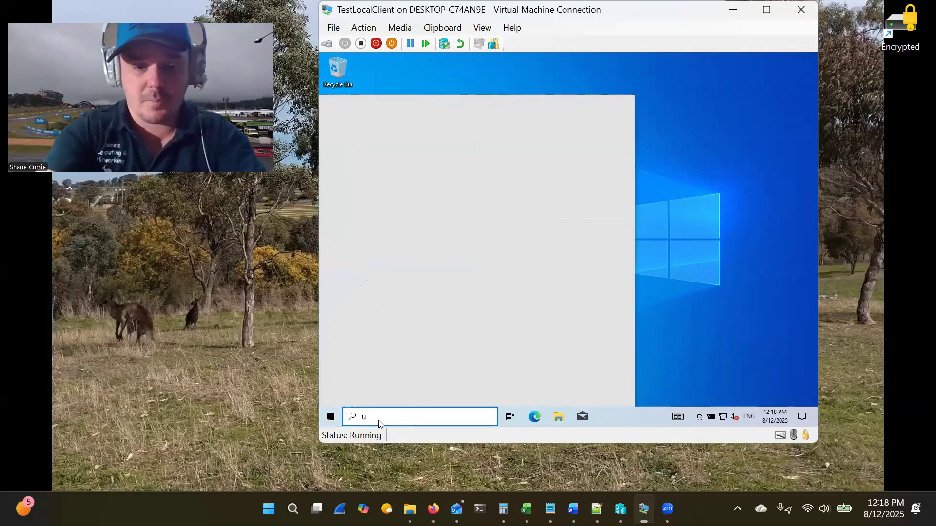
text(sers)
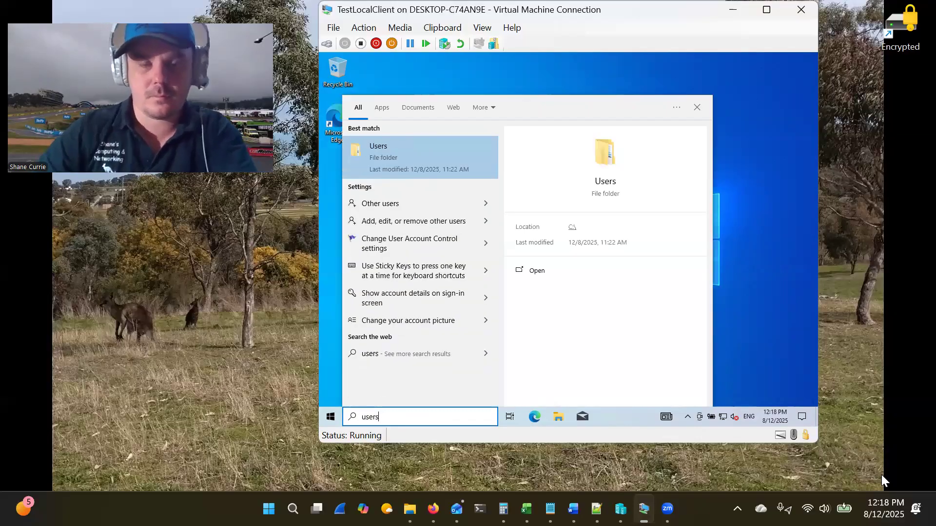
click(437, 201)
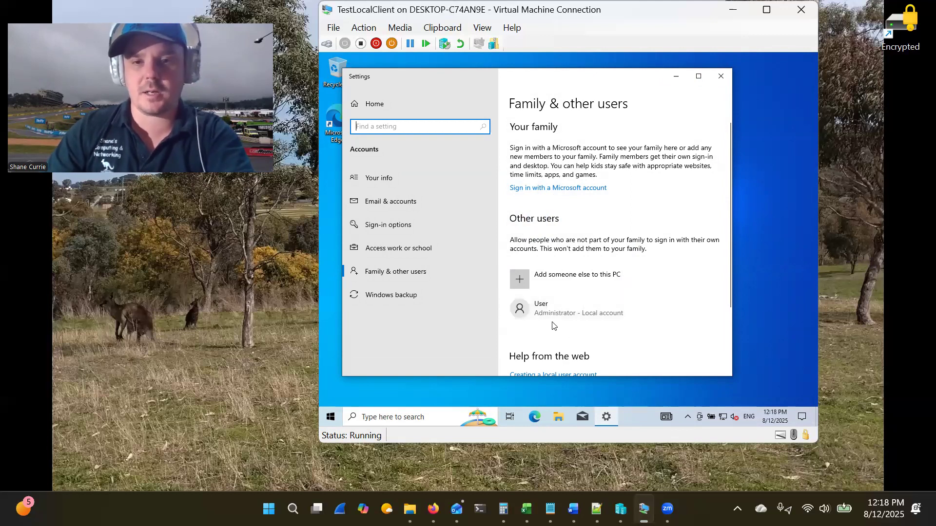
- Change the User account's type from Administrator to Standard User and confirm
click(583, 318)
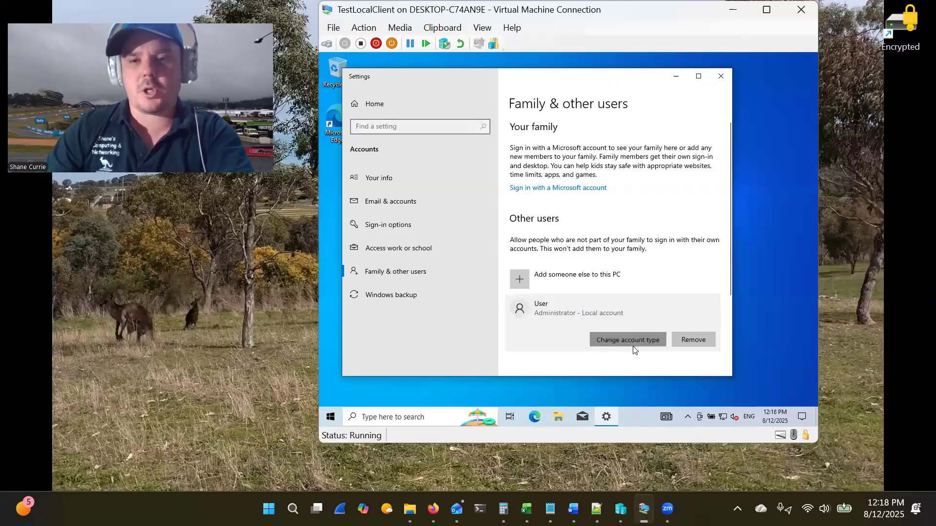
click(633, 346)
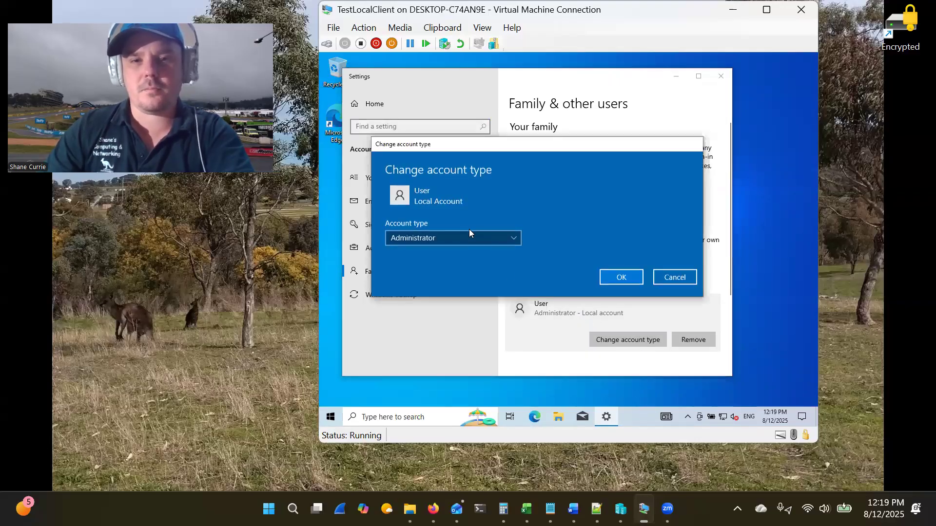
click(457, 239)
click(459, 253)
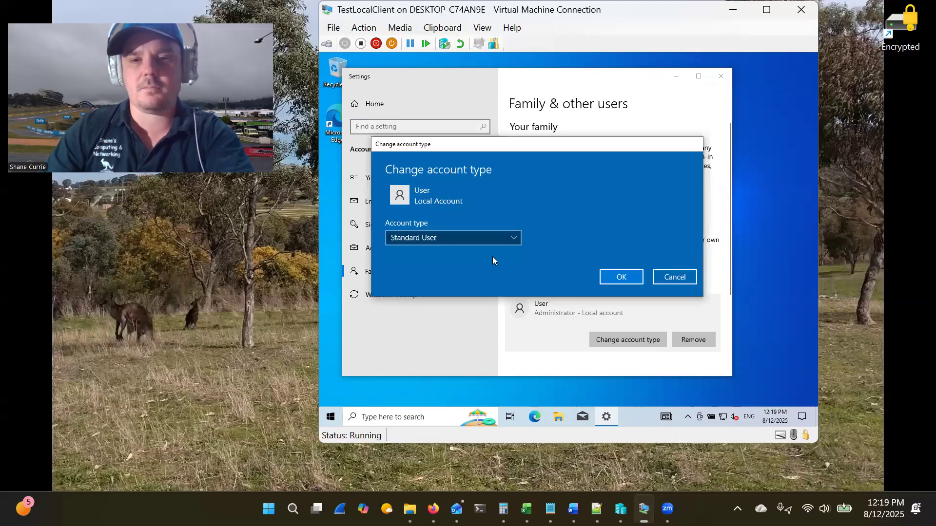
click(622, 277)
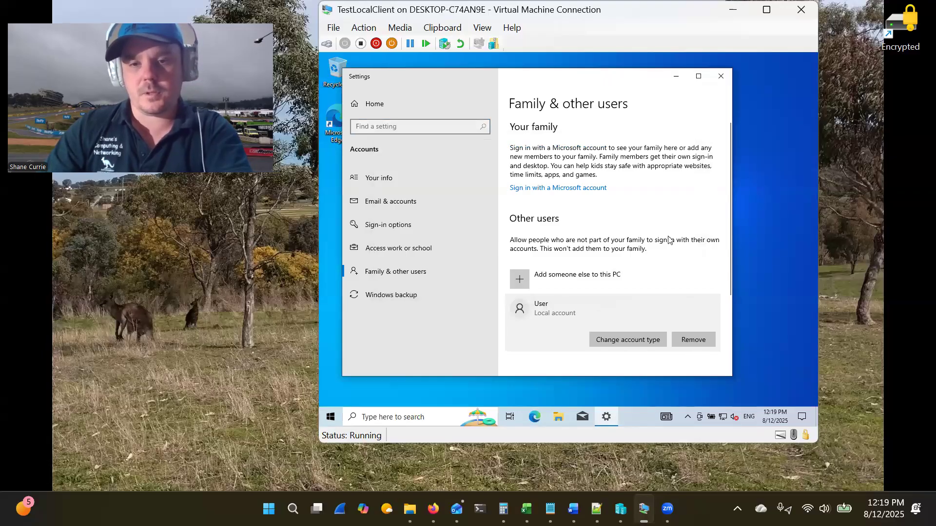
scroll(672, 243, down, 3)
scroll(635, 293, up, 2)
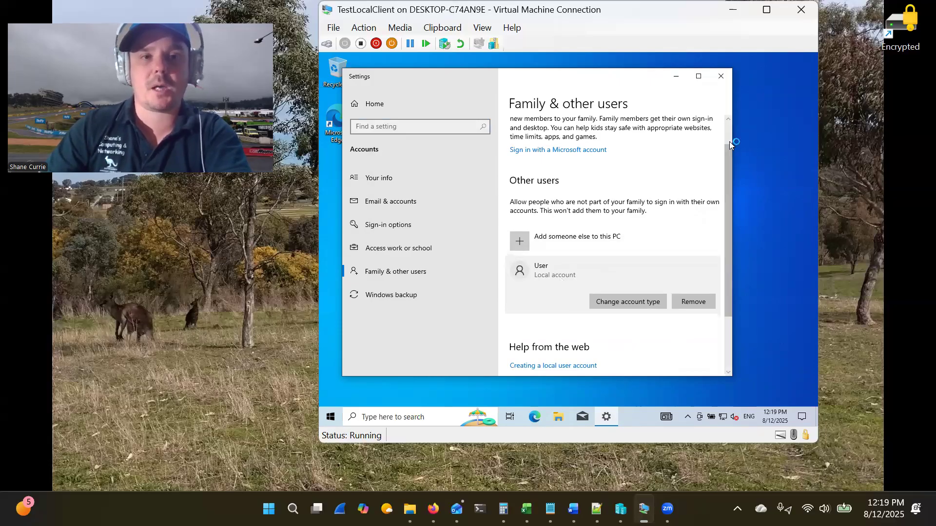
- Close Settings and sign out of the Admin session
click(724, 78)
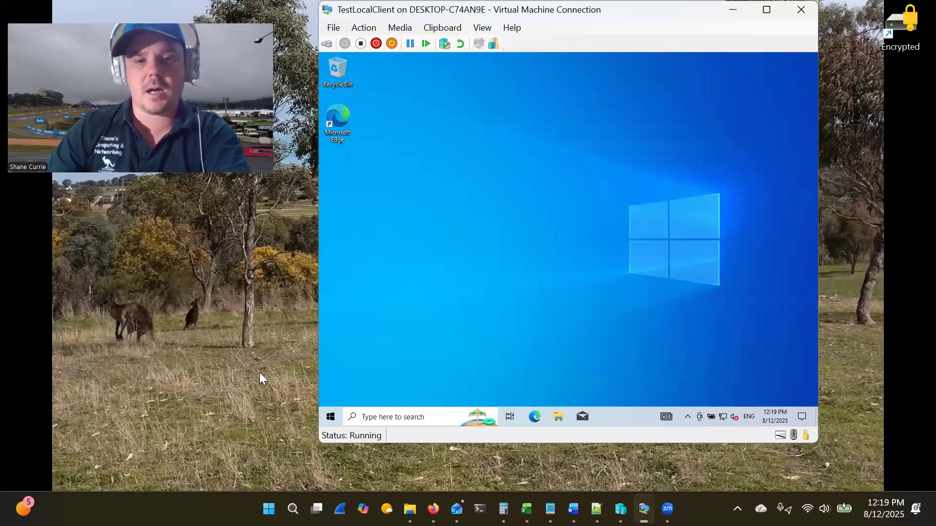
click(327, 417)
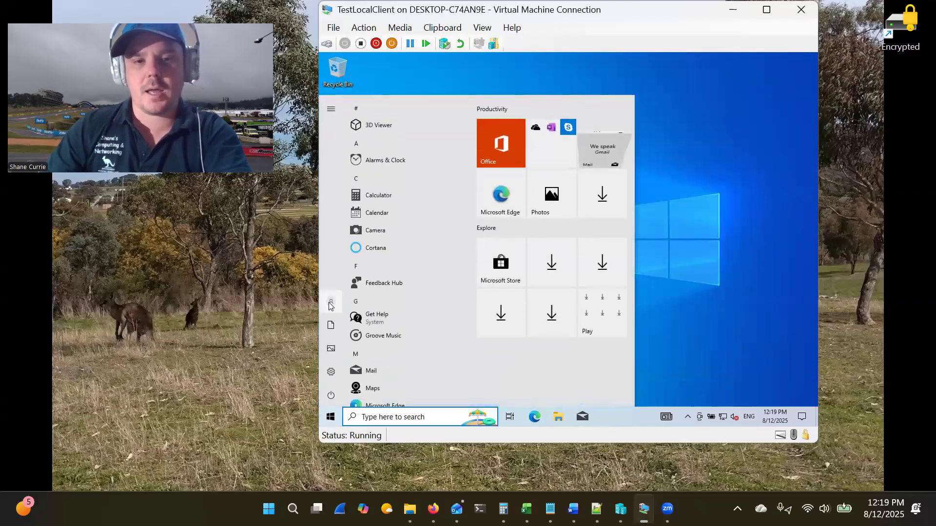
click(331, 301)
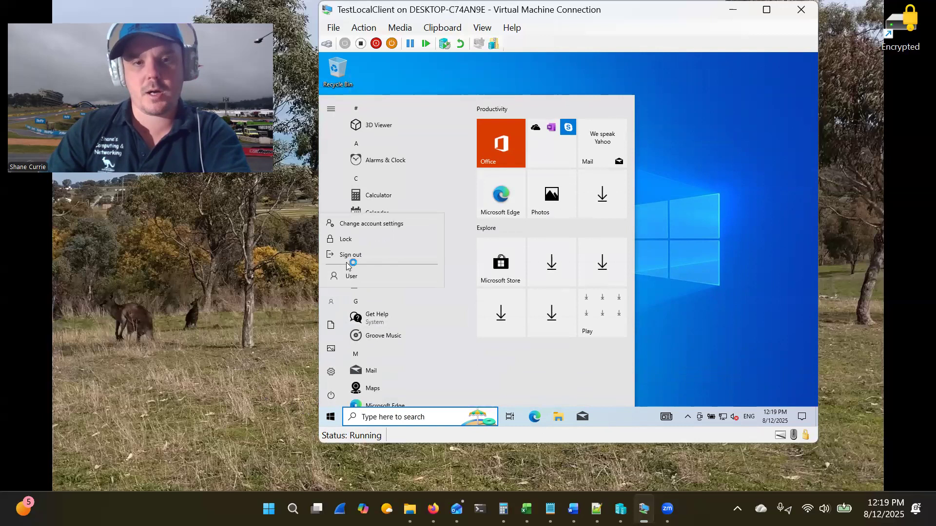
click(373, 255)
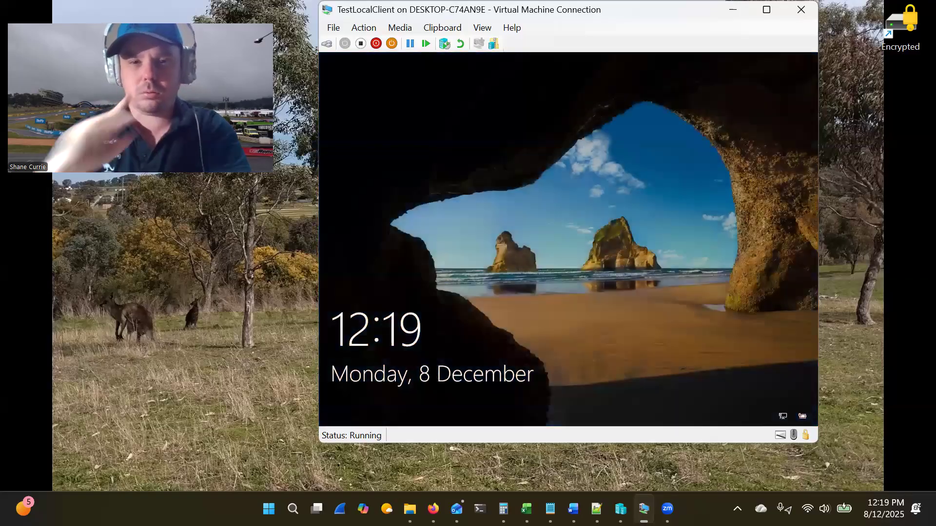
- Dismiss the lock screen and sign in to the User account with its password
click(565, 343)
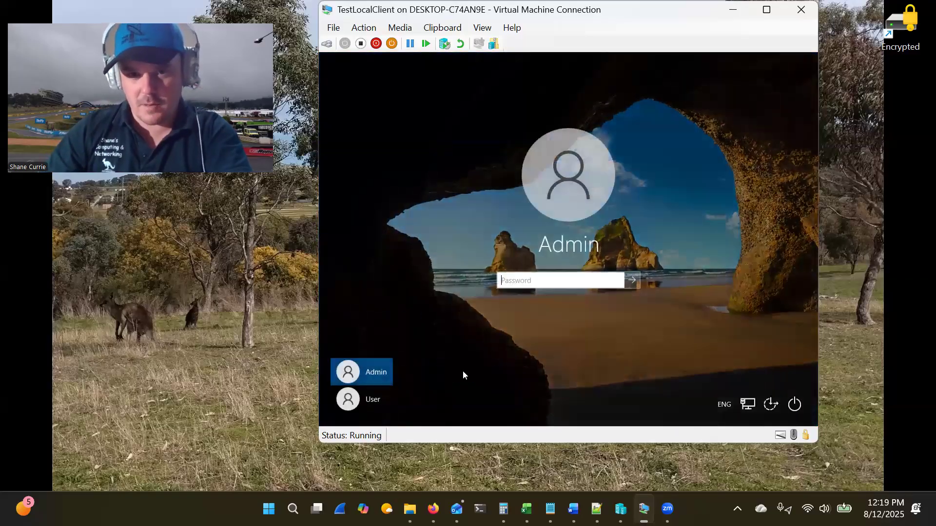
click(375, 400)
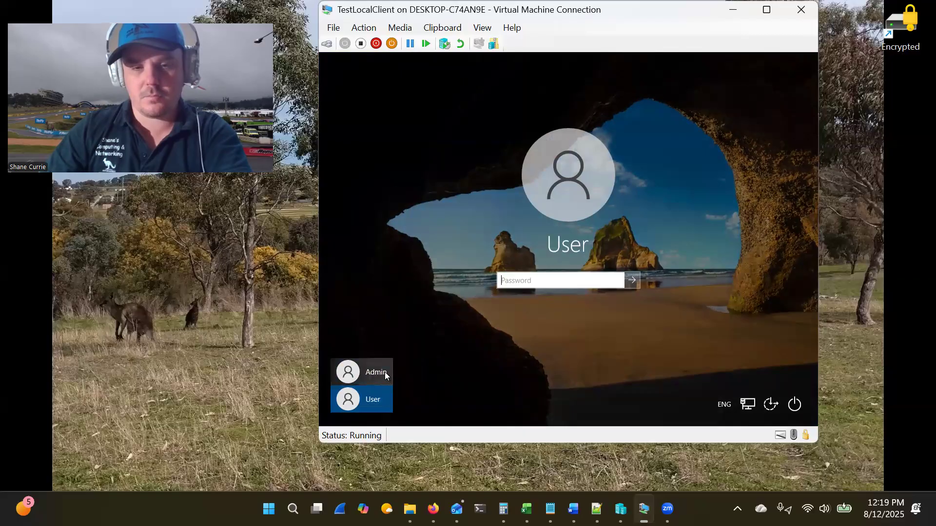
text(••••••••••)
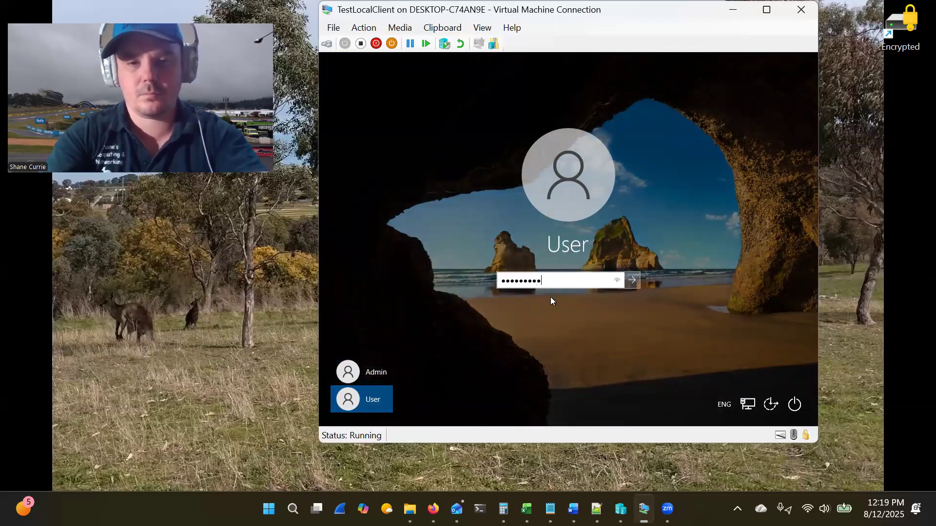
key(Return)
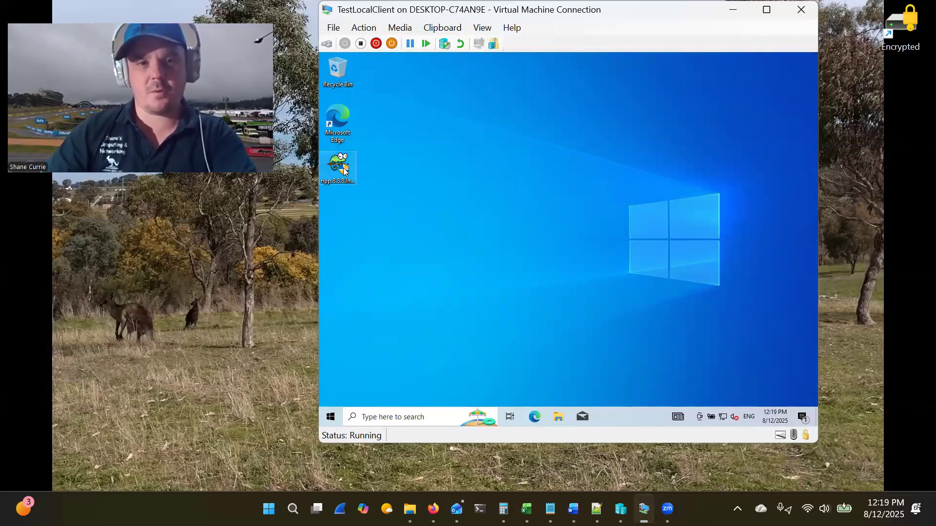
- Launch the Notepad++ installer and approve it in the UAC prompt with the Admin account password
double_click(340, 168)
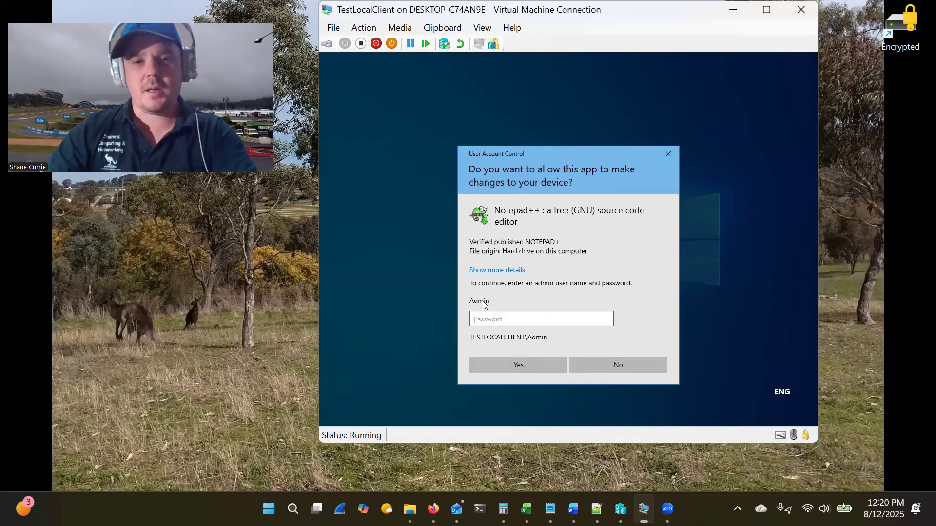
text(**********)
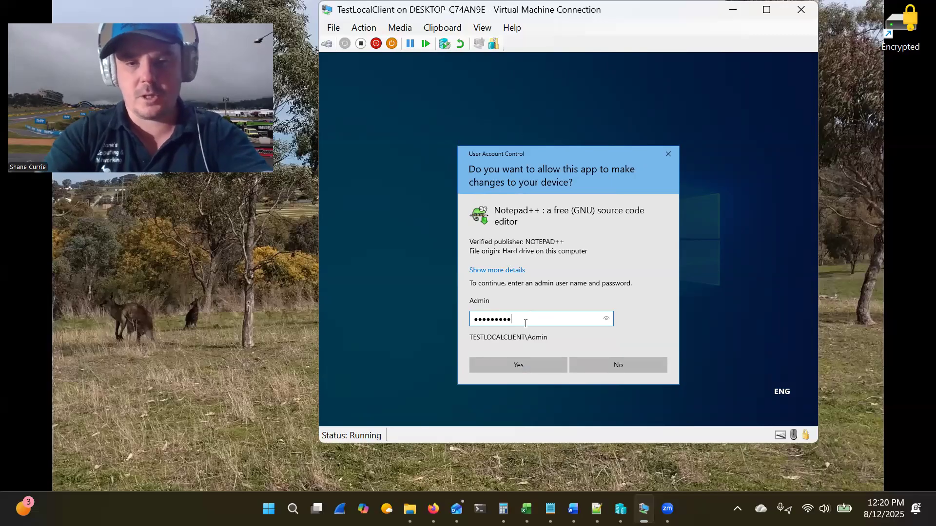
key(Return)
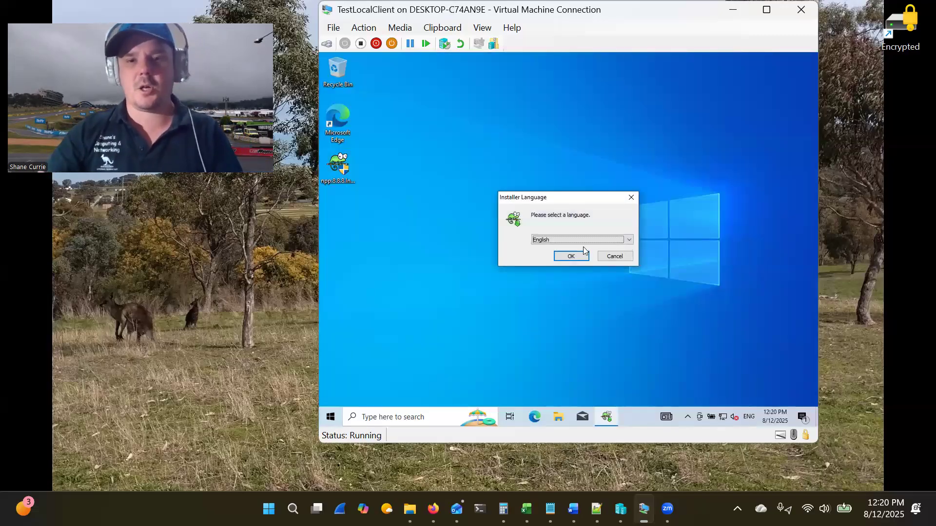
drag(549, 197, 589, 186)
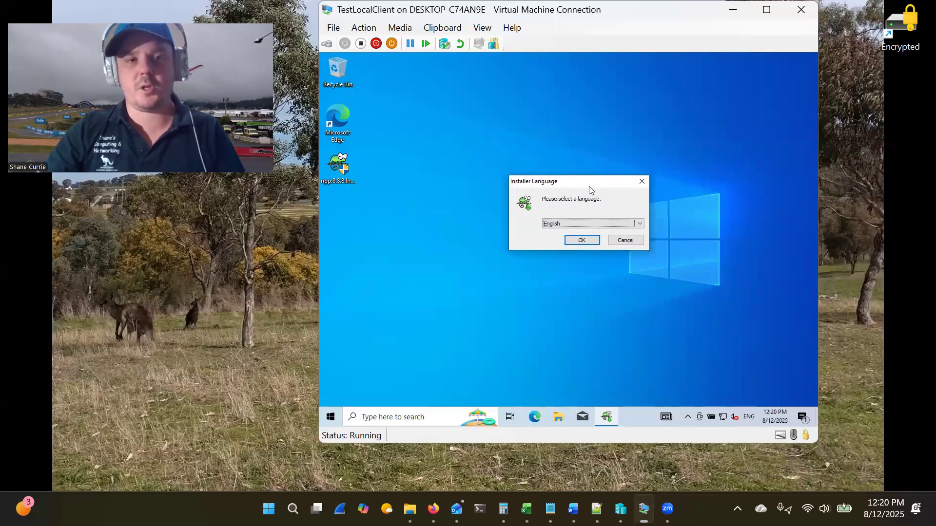
- Cancel Notepad++ setup by closing the Installer Language dialog without installing
click(642, 181)
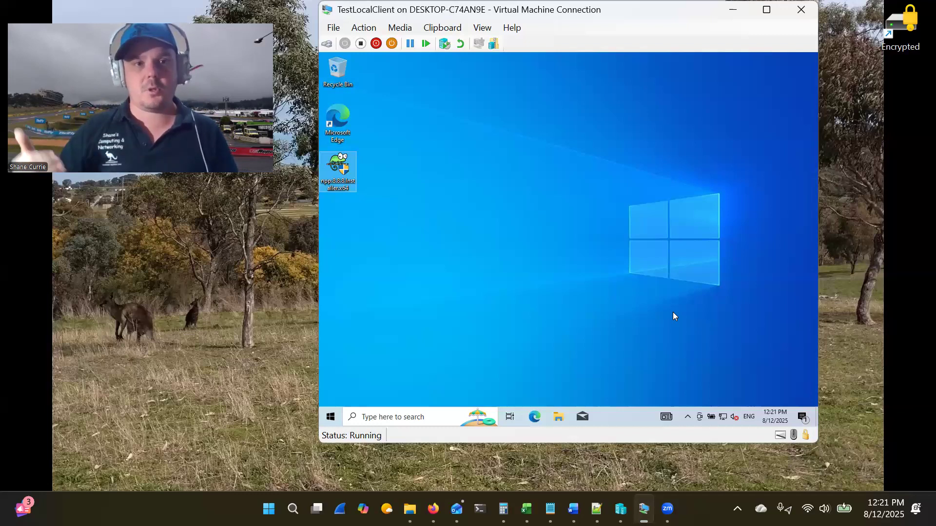
click(397, 213)
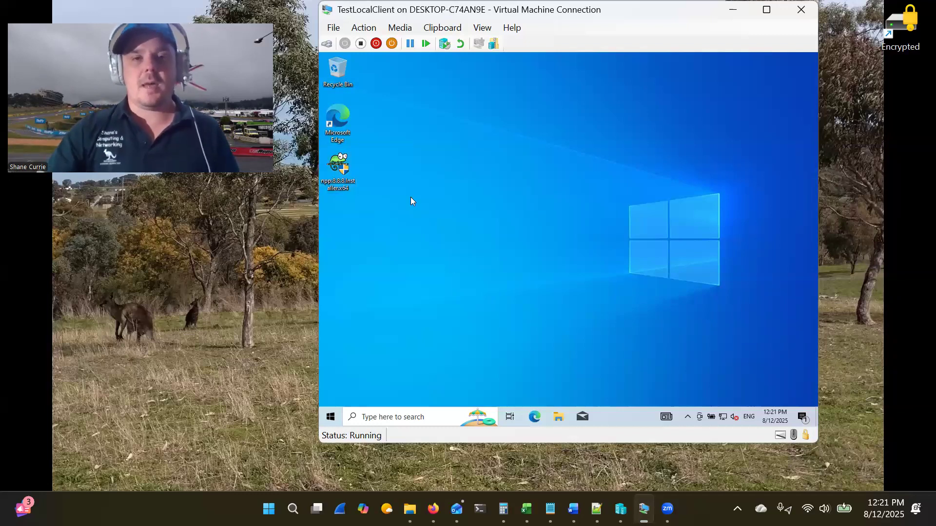
double_click(348, 180)
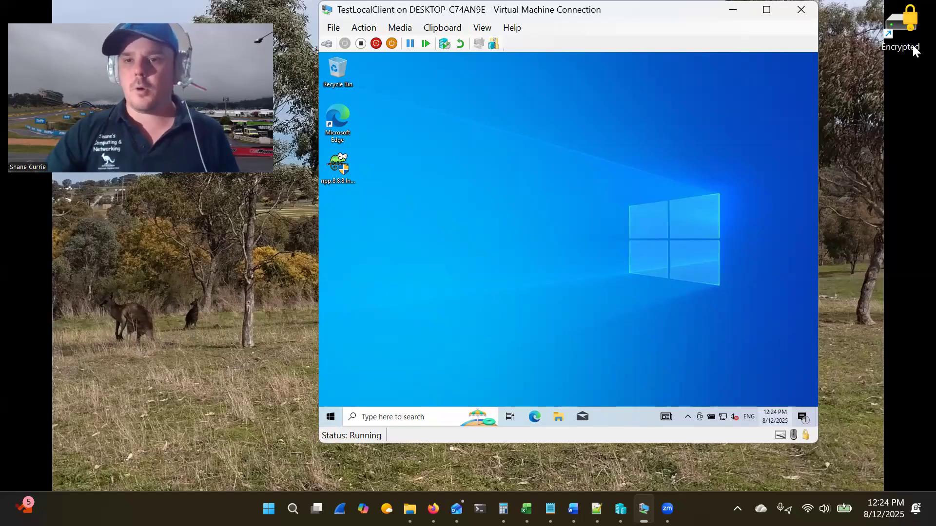
click(912, 20)
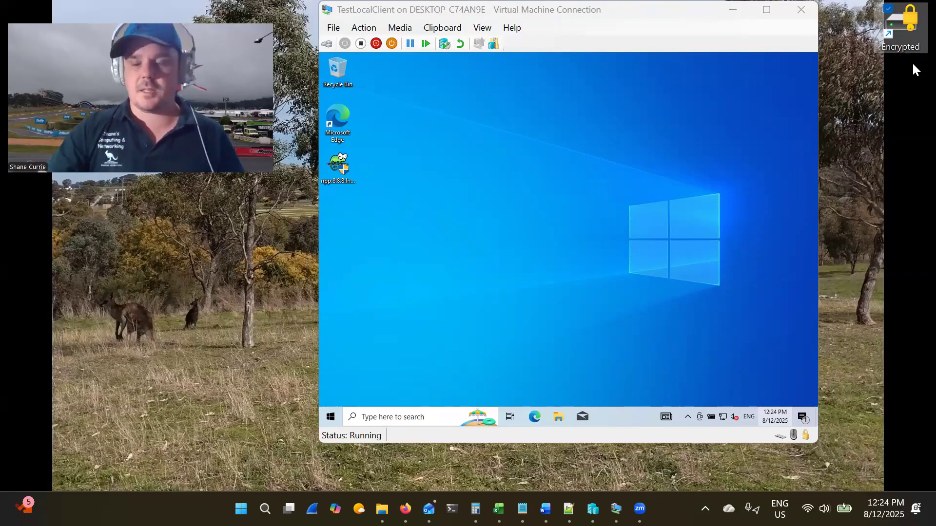
double_click(913, 49)
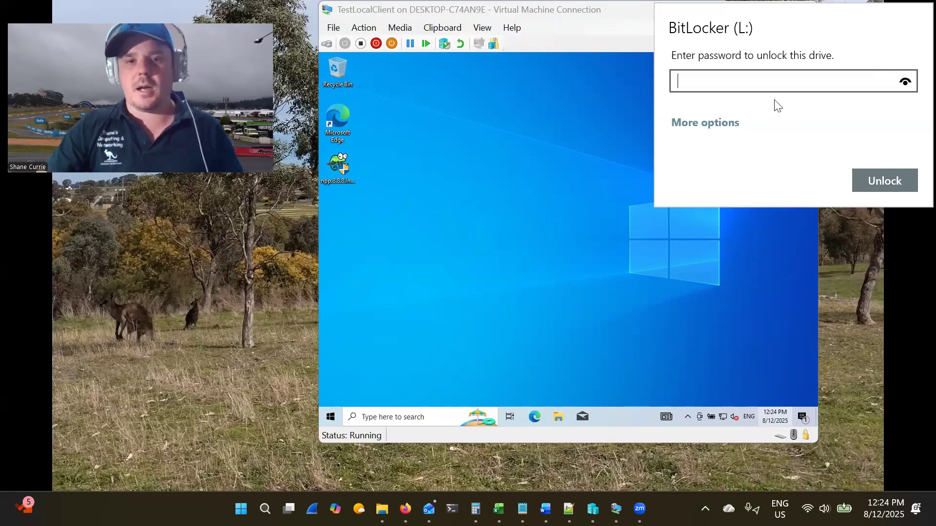
key(Escape)
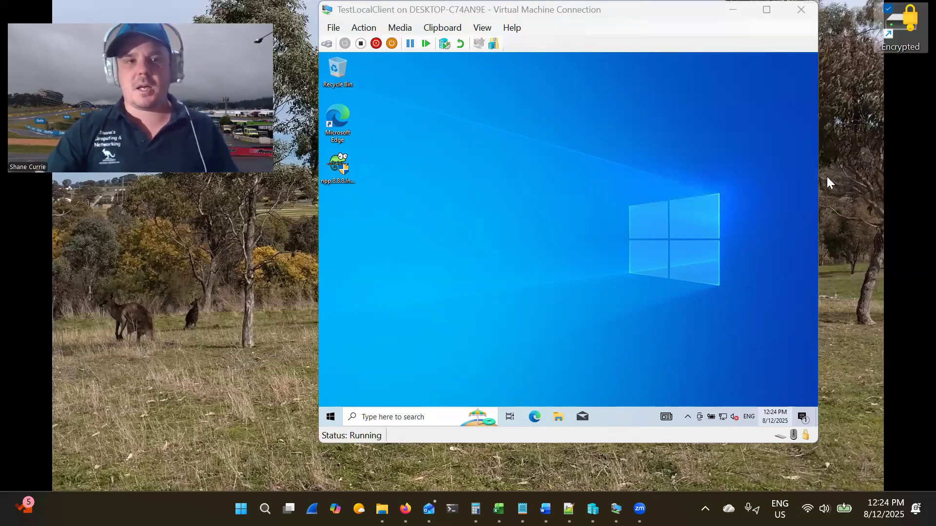